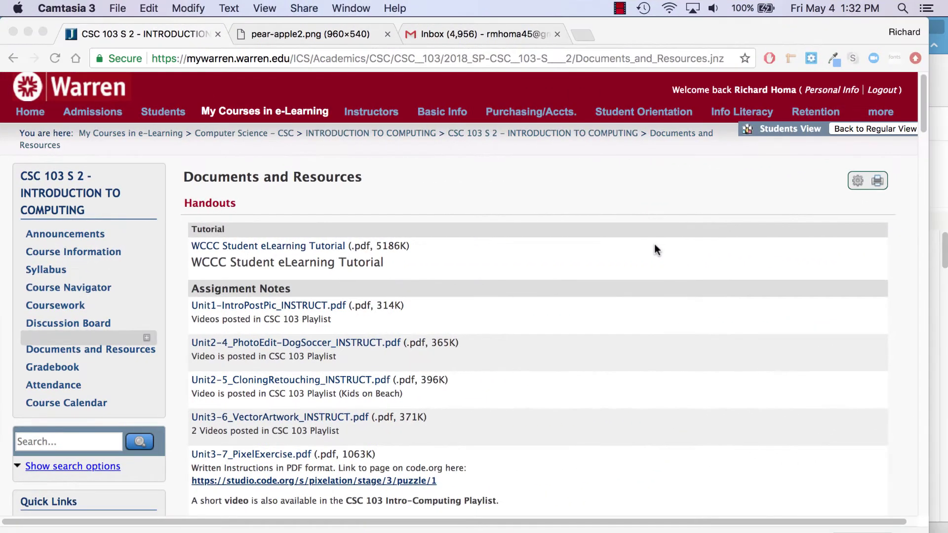
View the pear-apple2.png reference image, then scroll the CSC 103 Handouts list down to the Unit10 entries
left_click(303, 34)
left_click(191, 34)
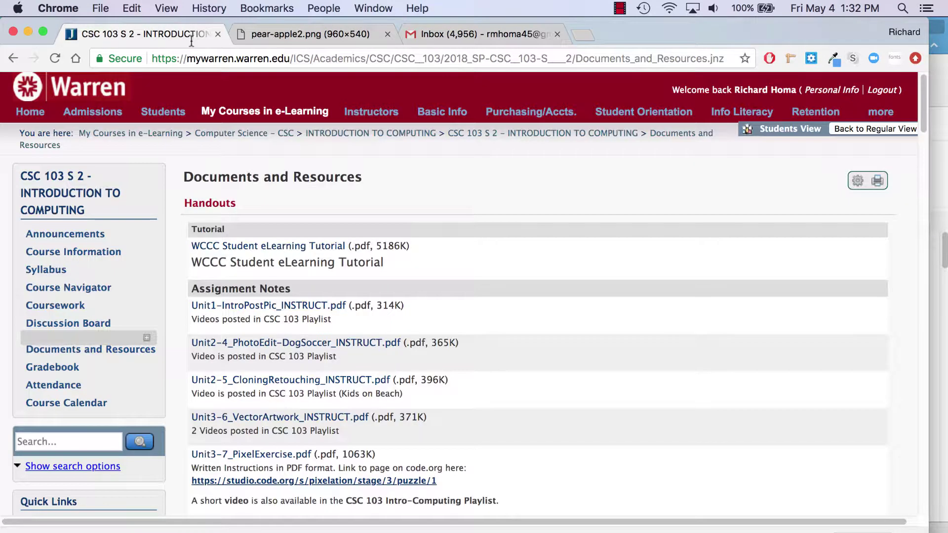
scroll(343, 330, "down", 2)
scroll(343, 330, "down", 5)
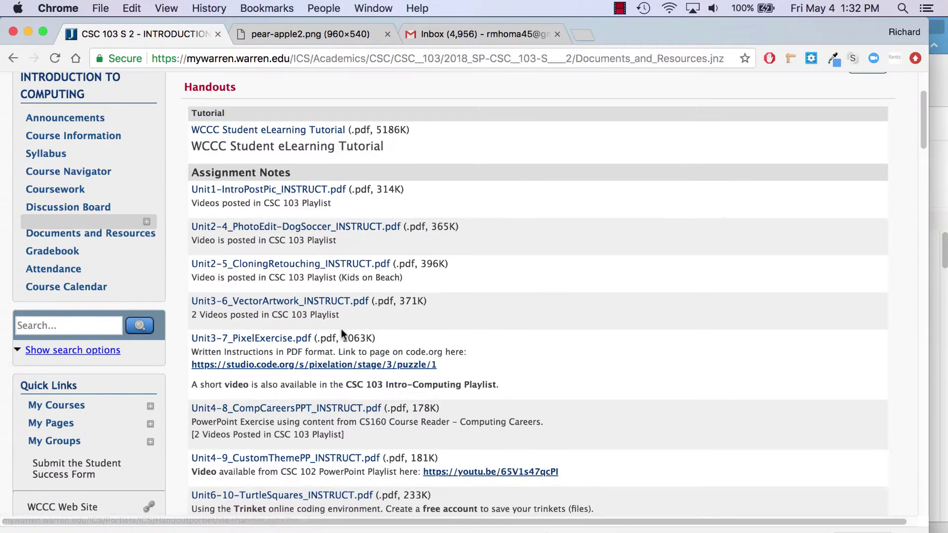
scroll(340, 330, "down", 18)
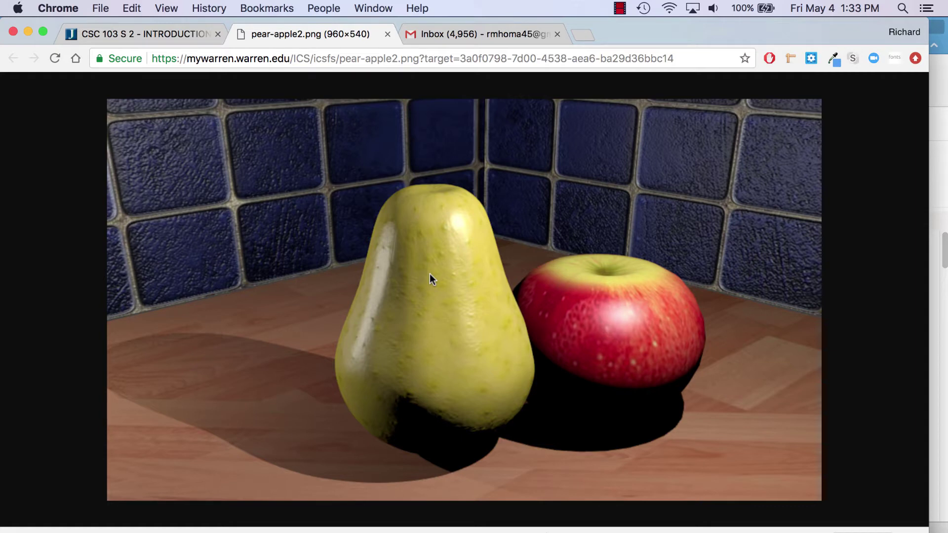
Switch to Blender, open pear.blend from Recent, then reload the default start-up file
left_click(409, 532)
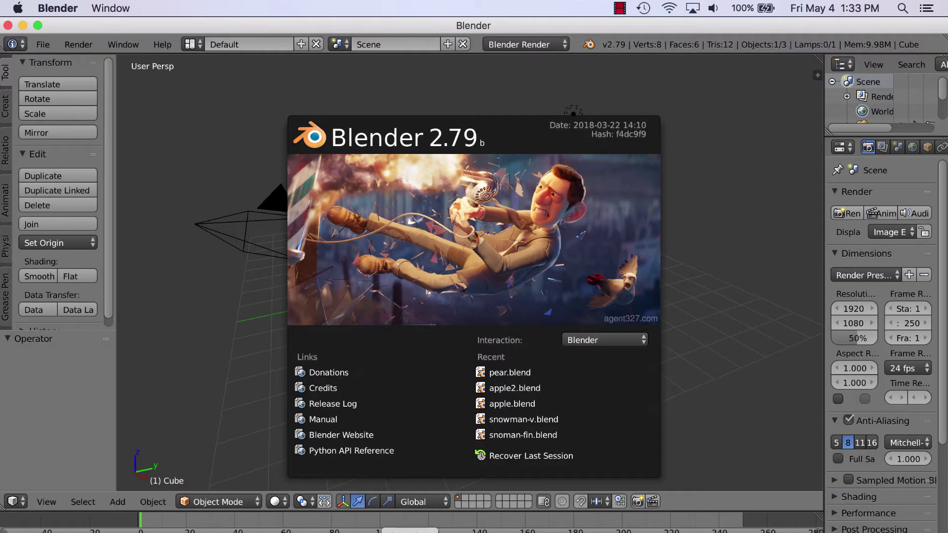
left_click(615, 378)
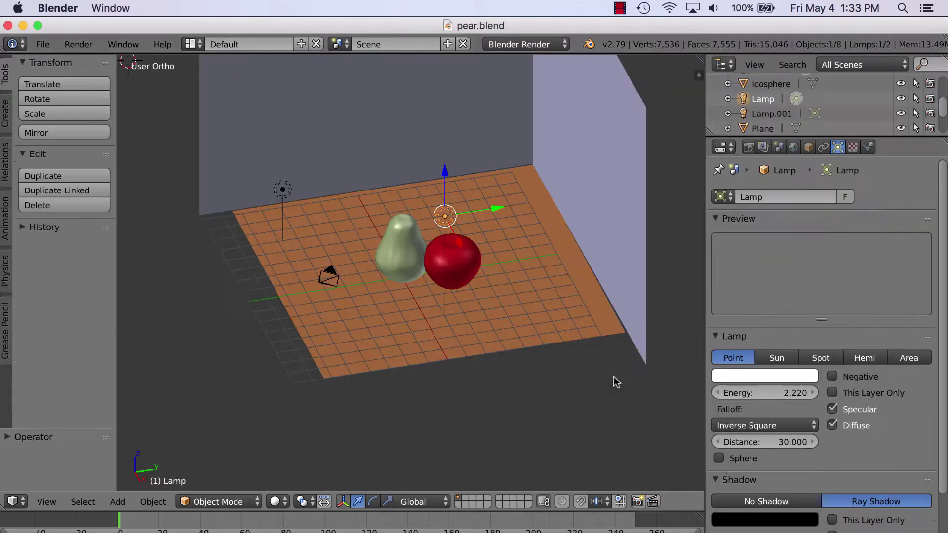
left_click(44, 46)
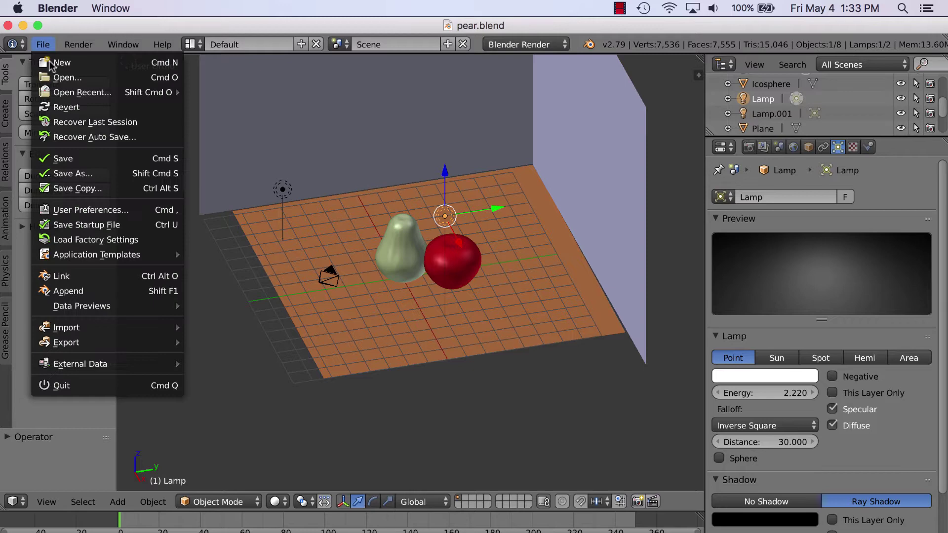
left_click(58, 62)
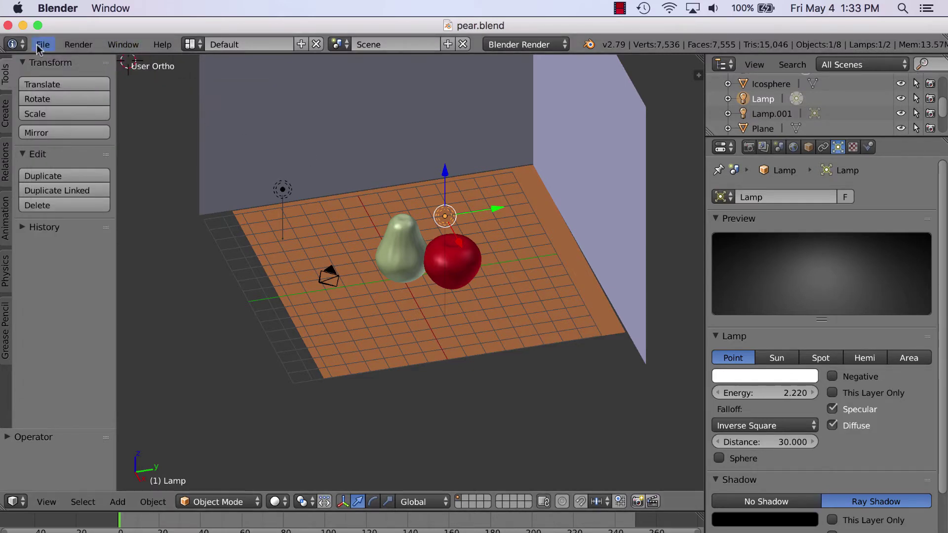
left_click(42, 45)
left_click(43, 62)
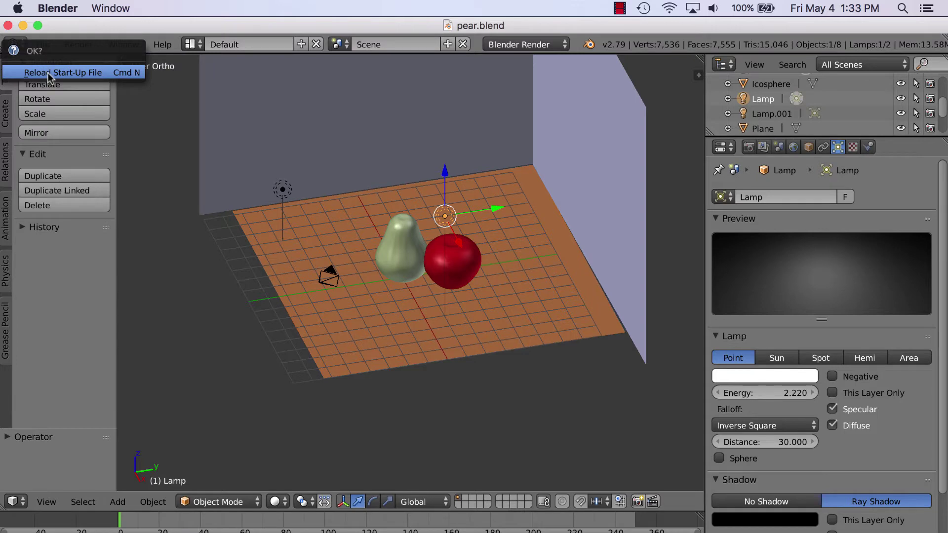
left_click(49, 76)
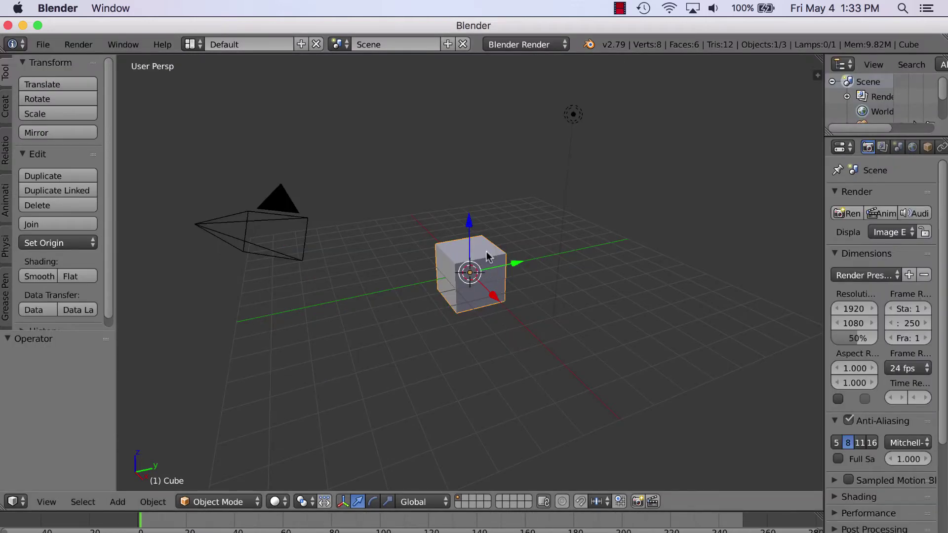
Delete the default cube, then orbit and zoom for a flatter view of the empty grid
key("x")
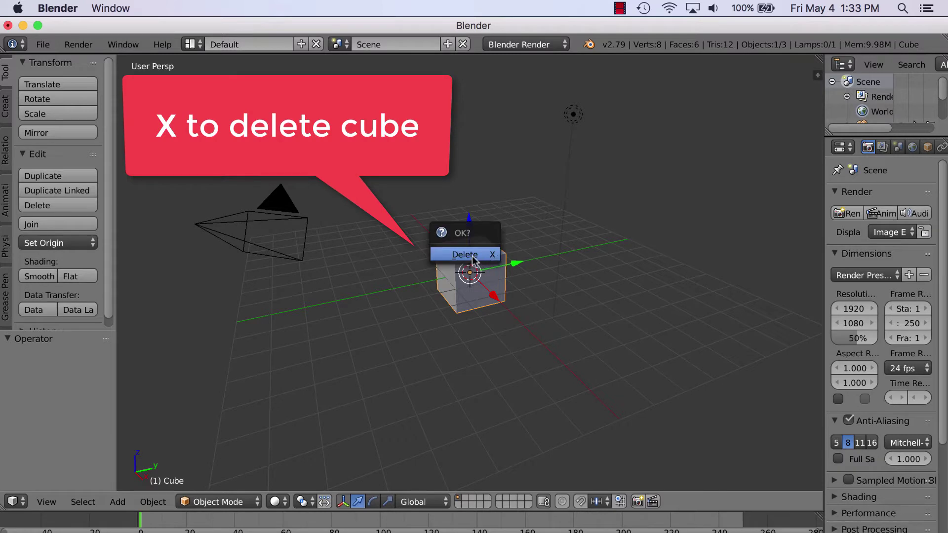
left_click(480, 256)
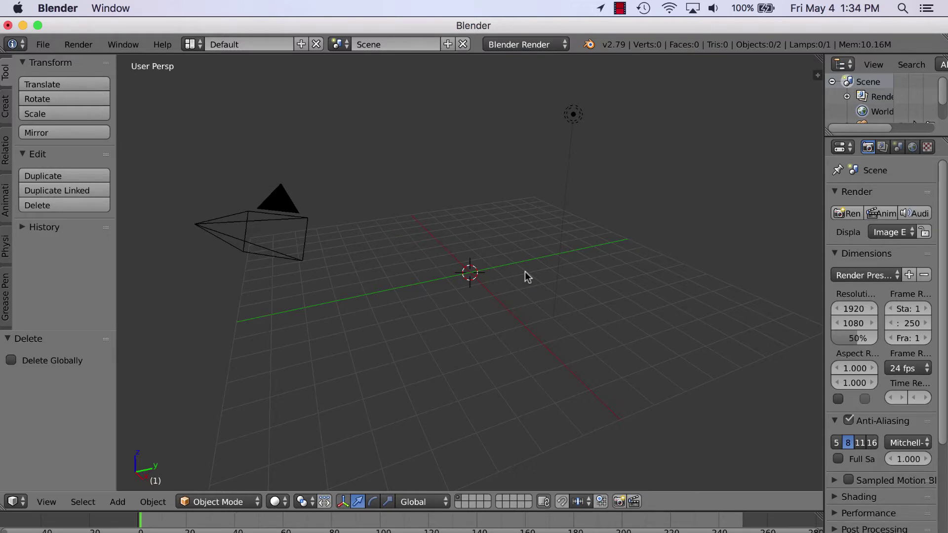
scroll(588, 323, "up", 10)
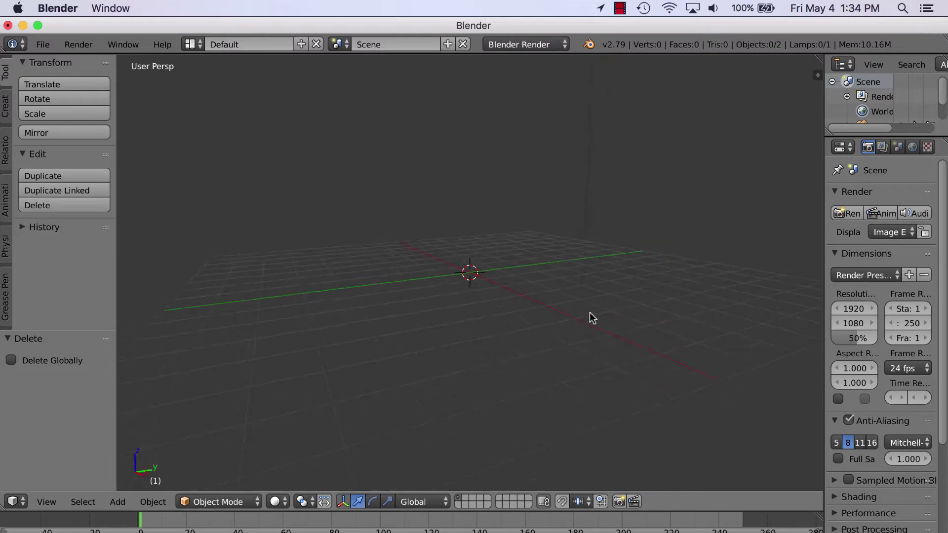
scroll(574, 302, "down", 6)
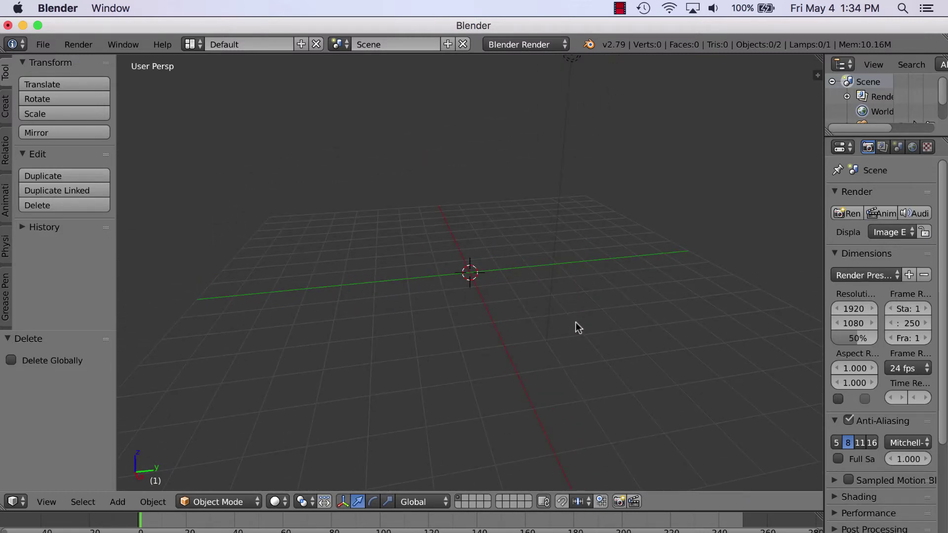
mouse_move(576, 322)
middle_mouse_down()
mouse_move(560, 217)
mouse_move(568, 320)
mouse_move(575, 310)
middle_mouse_up()
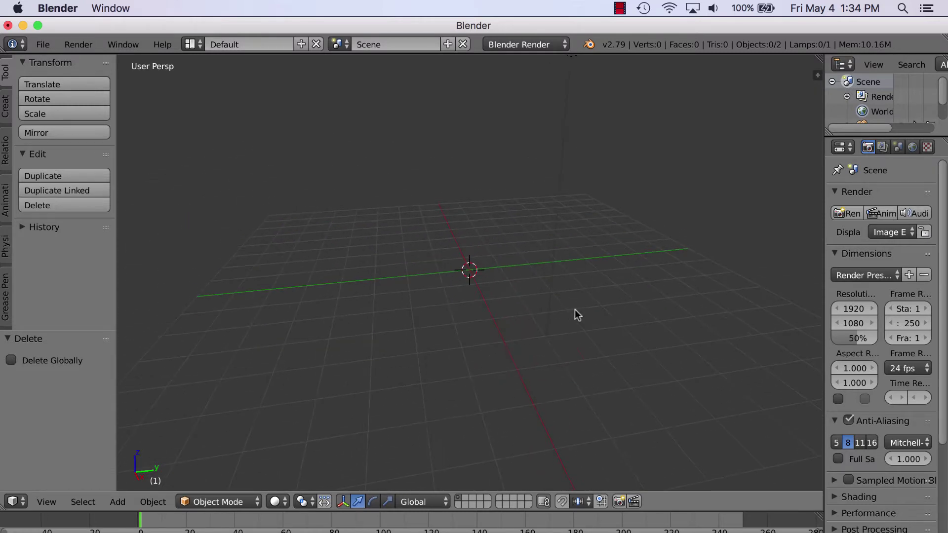
scroll(576, 318, "down", 3)
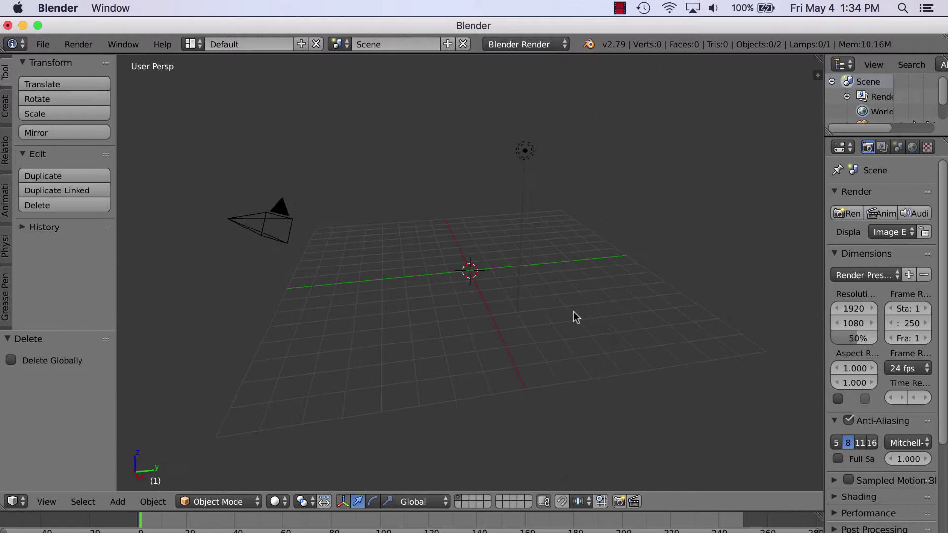
scroll(576, 317, "up", 2)
scroll(576, 318, "down", 2)
scroll(478, 318, "up", 2)
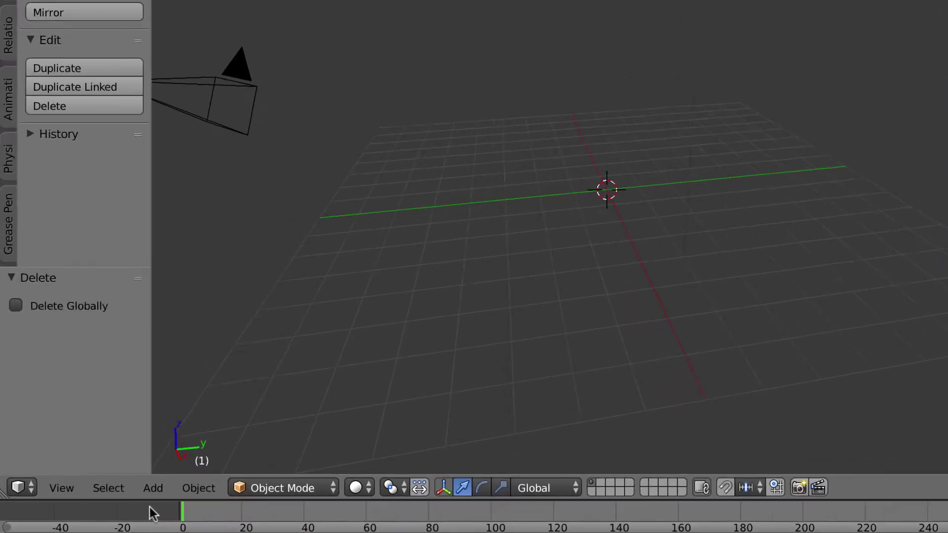
Add a UV sphere and scale it uniformly to 1.483
left_click(156, 489)
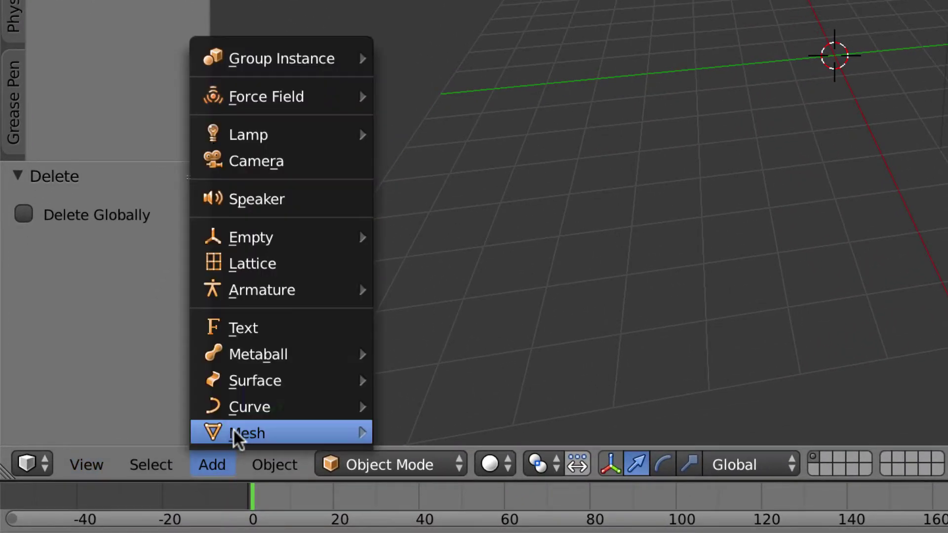
mouse_move(247, 433)
left_click(422, 254)
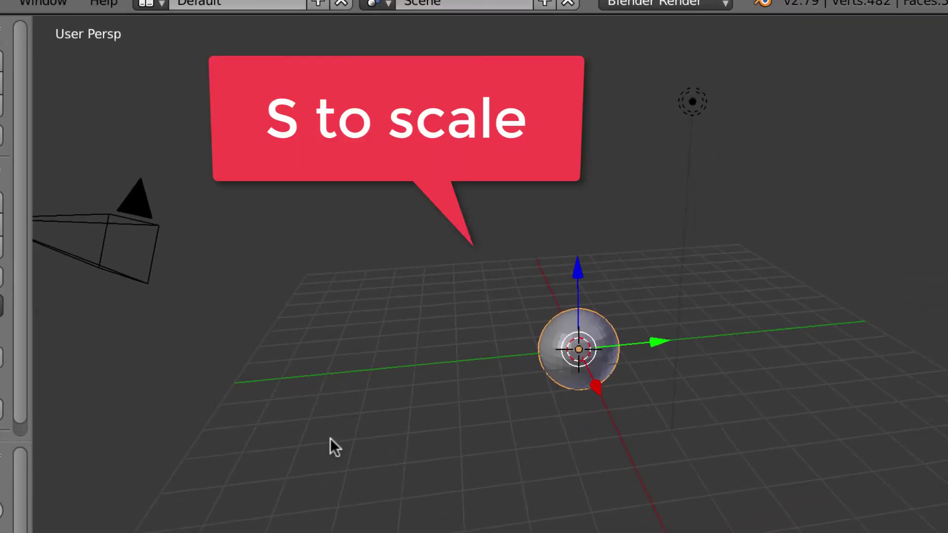
key("s")
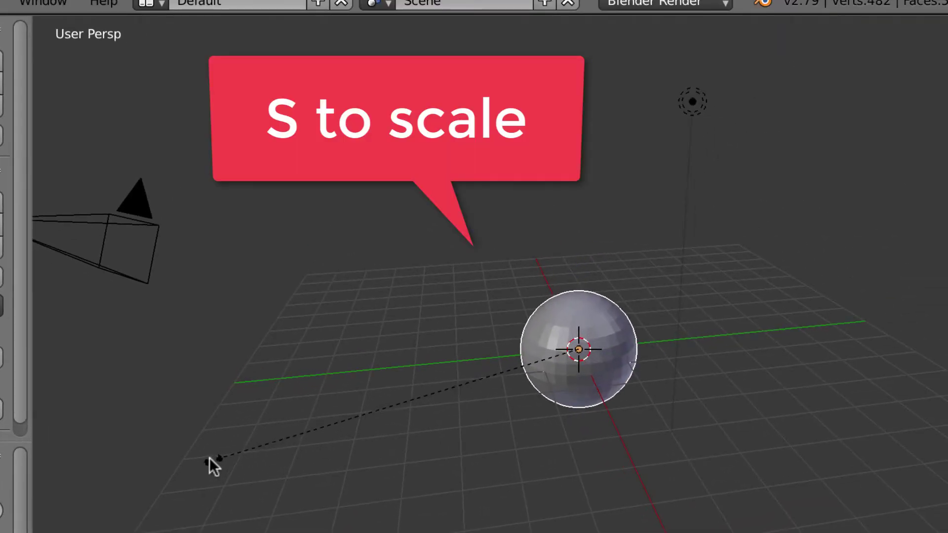
left_click(206, 462)
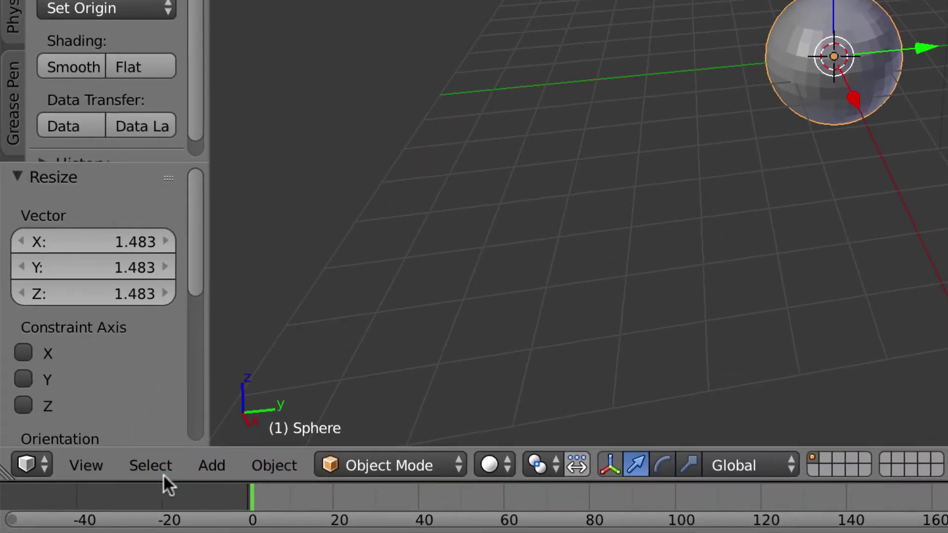
Switch to the front view and zoom in on the sphere
left_click(87, 465)
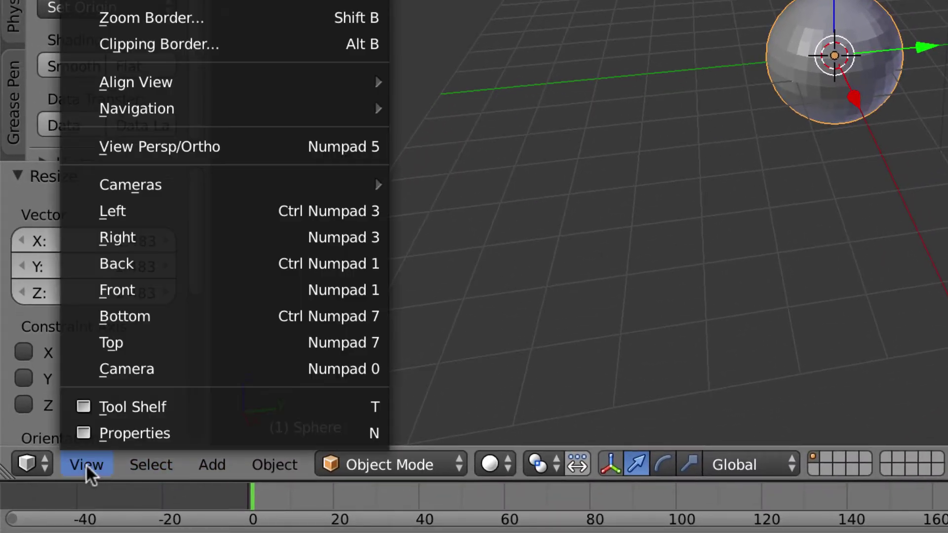
left_click(154, 290)
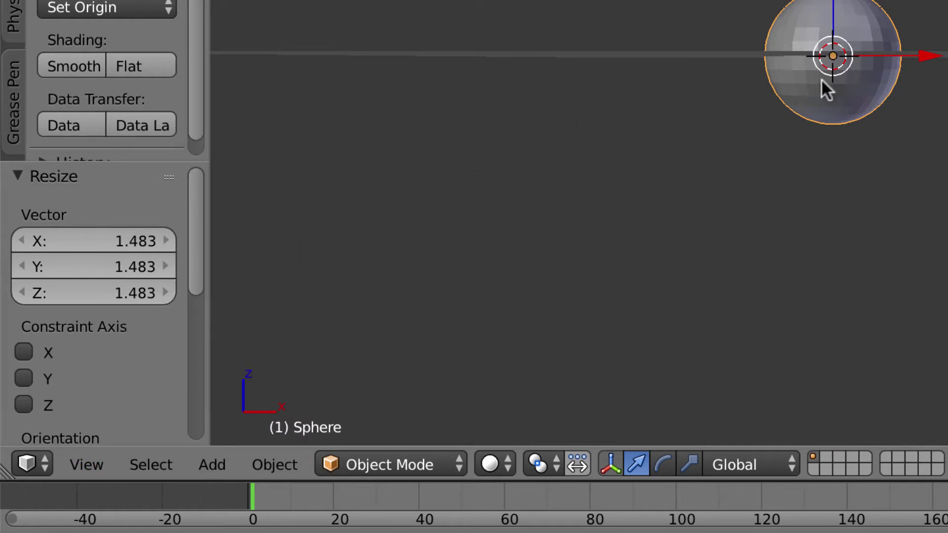
scroll(827, 89, "up", 3)
scroll(827, 88, "up", 2)
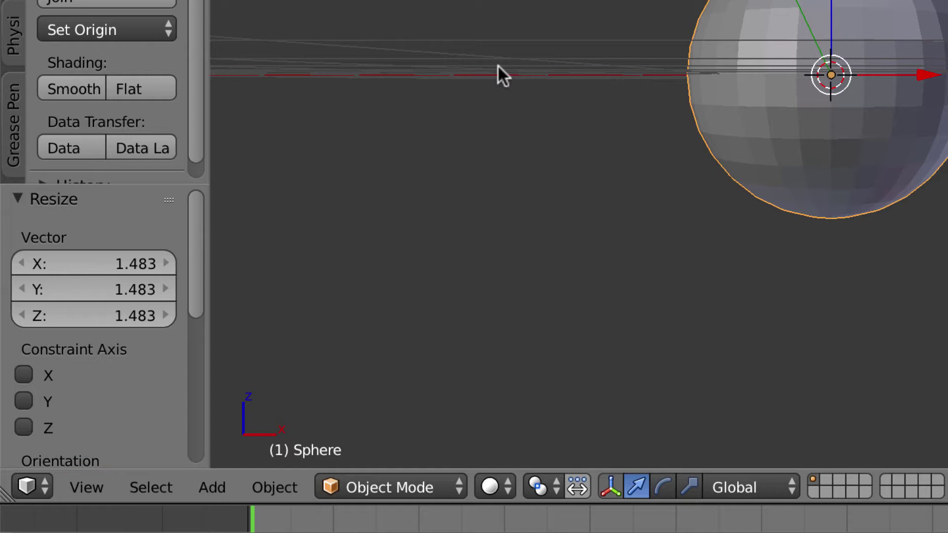
Make the front view orthographic, zoom in, and switch the sphere into Edit Mode
left_click(85, 488)
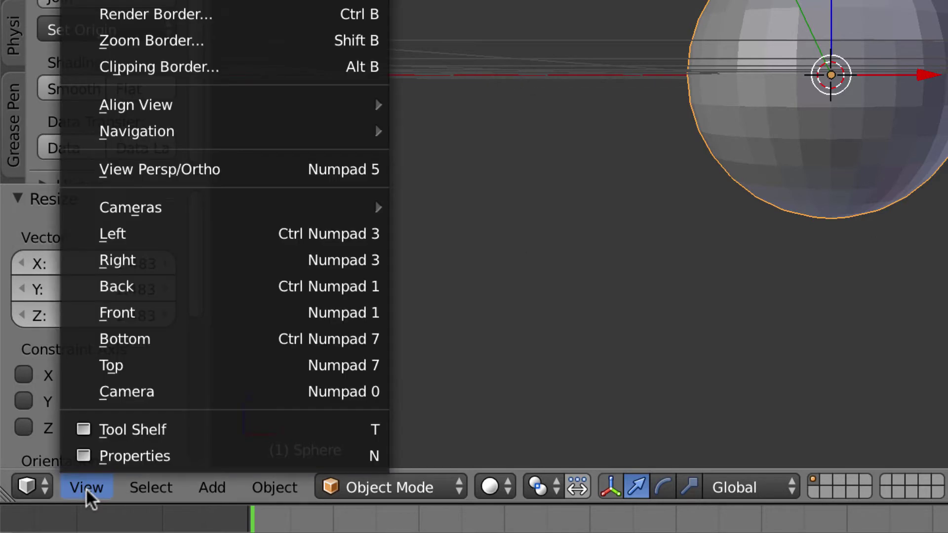
left_click(169, 169)
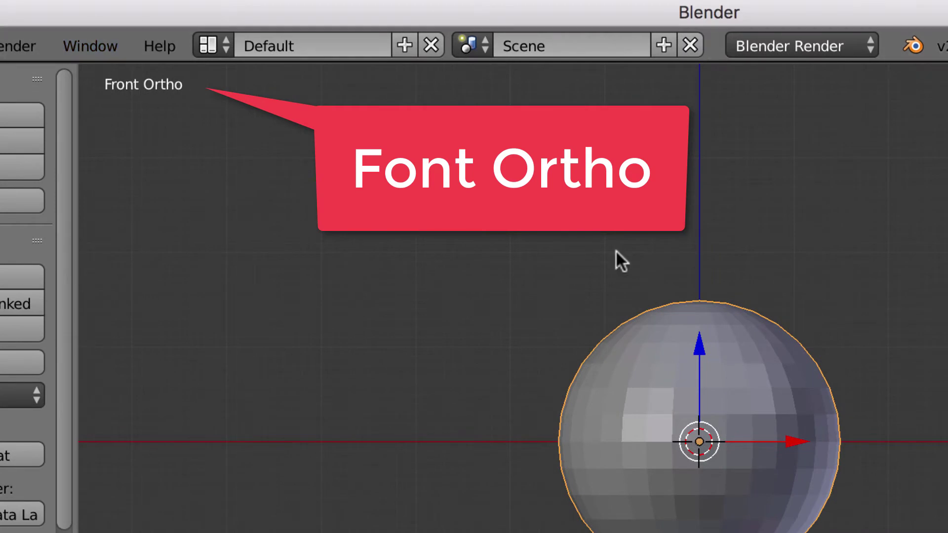
scroll(842, 498, "up", 1)
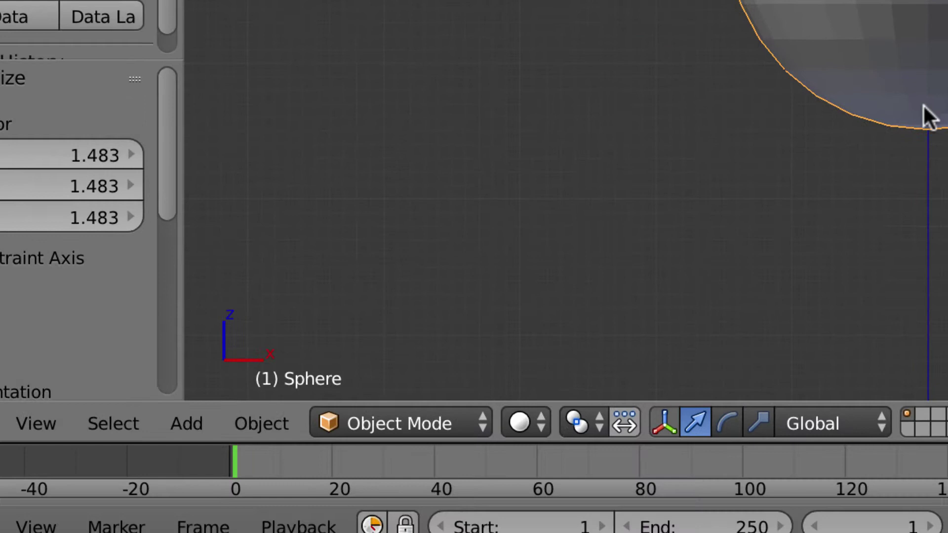
left_click(474, 423)
left_click(470, 350)
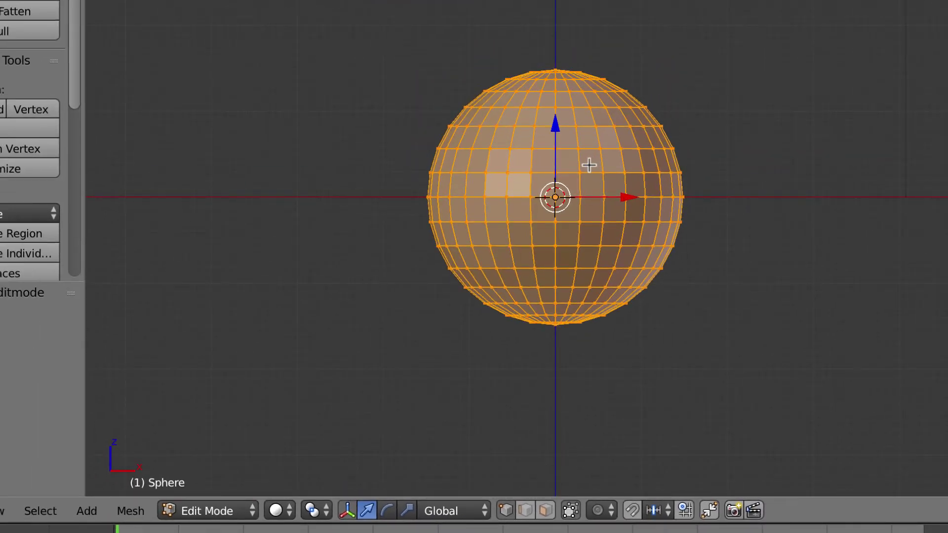
key("a")
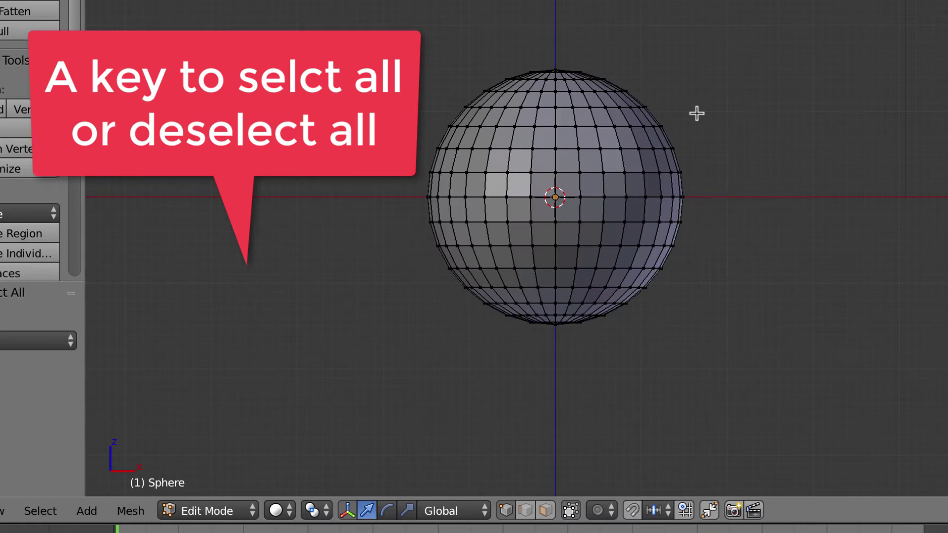
key("a")
key("a")
key("a")
key("a")
key("a")
key("a")
key("a")
key("a")
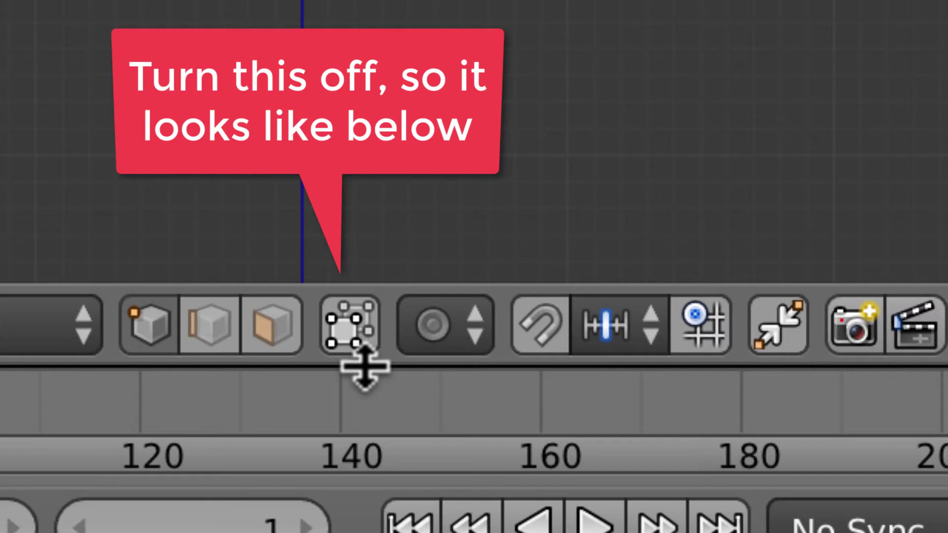
Enable proportional editing from the 3D header's Proportional Editing dropdown
left_click(471, 334)
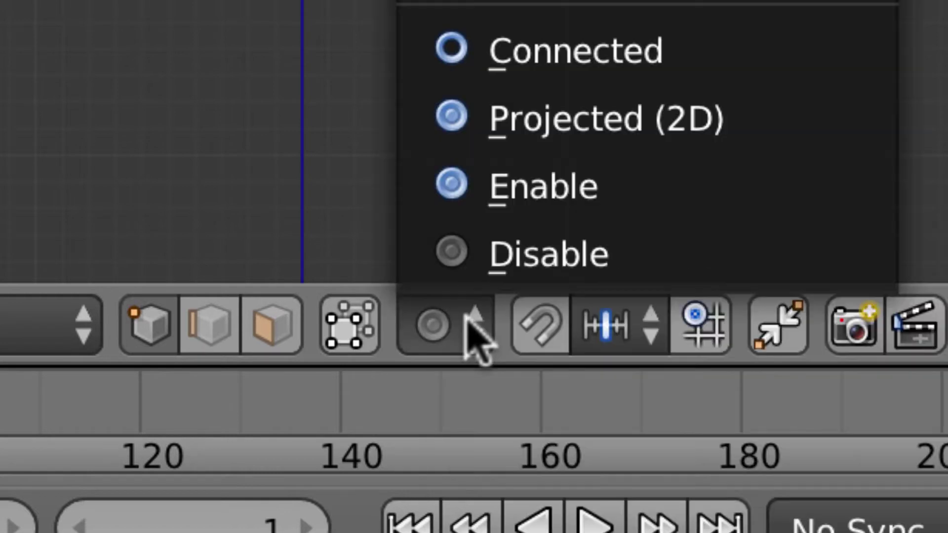
left_click(501, 185)
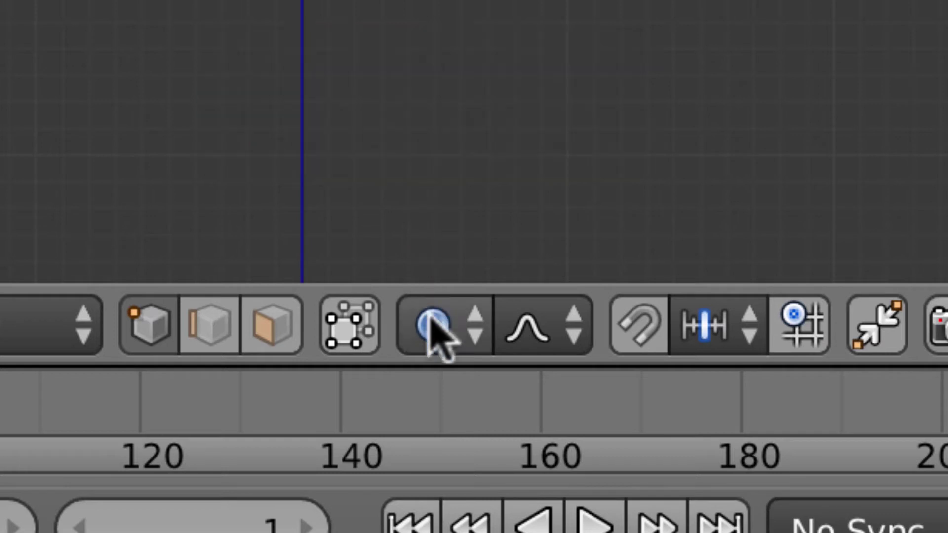
left_click(462, 321)
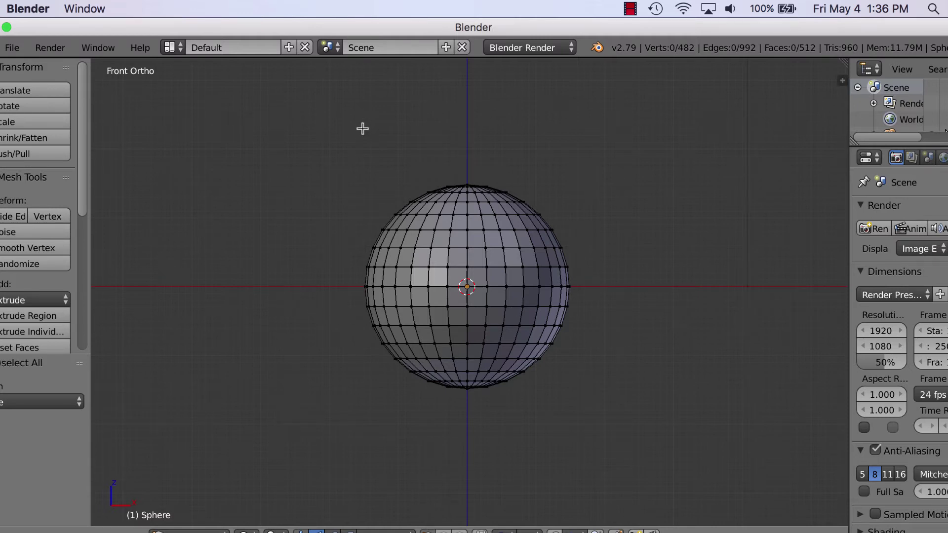
Deselect all and box-select the top ring of the sphere's vertices
key("a")
key("a")
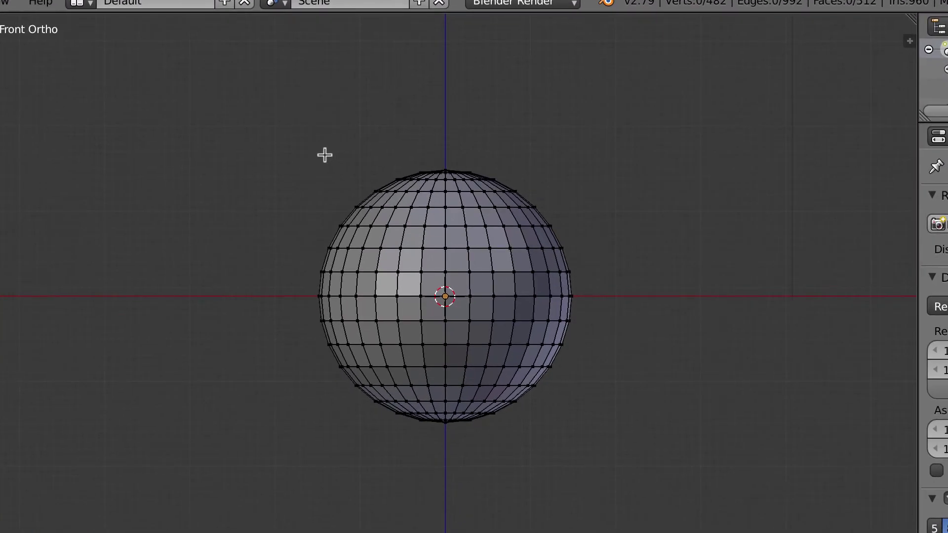
key("b")
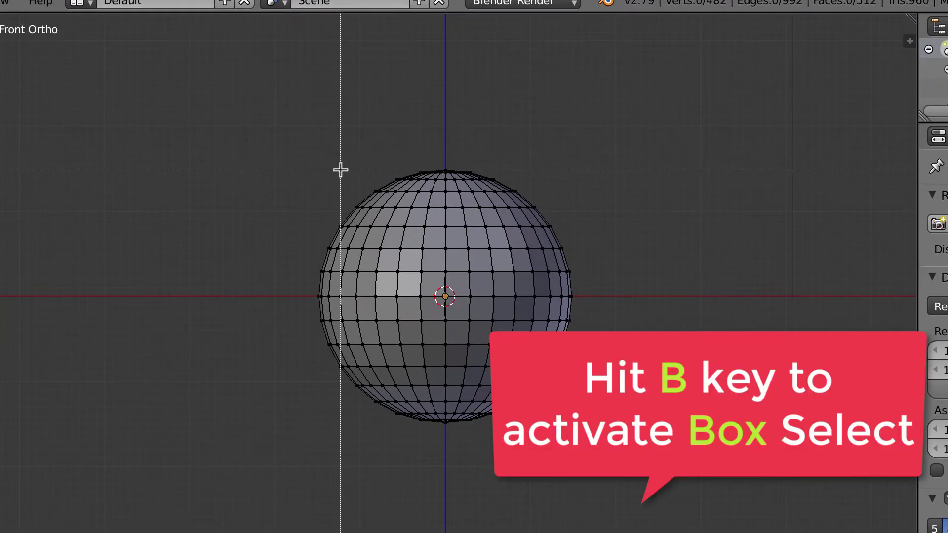
left_click_drag(284, 151, 579, 201)
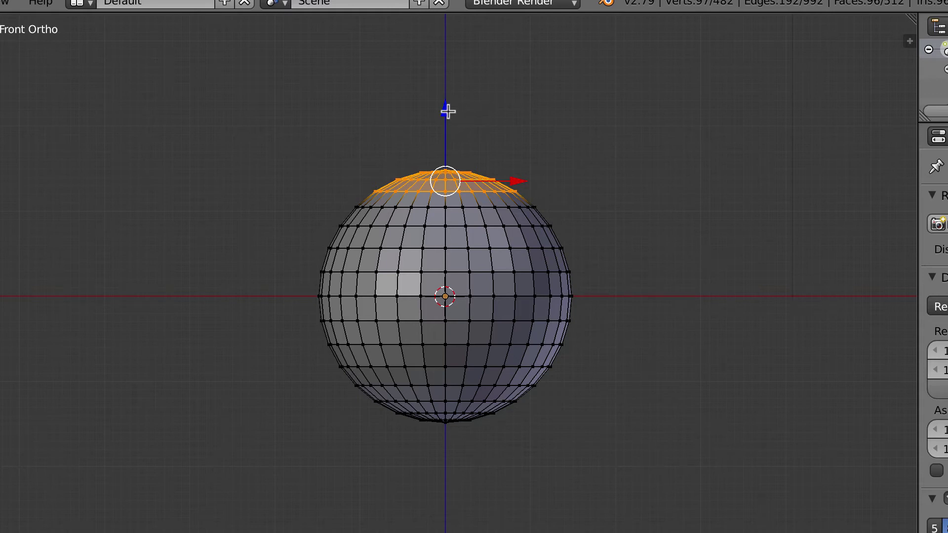
Grab the top vertices upward with proportional falloff, stretching the sphere into a tall egg shape
scroll(476, 120, "down", 1)
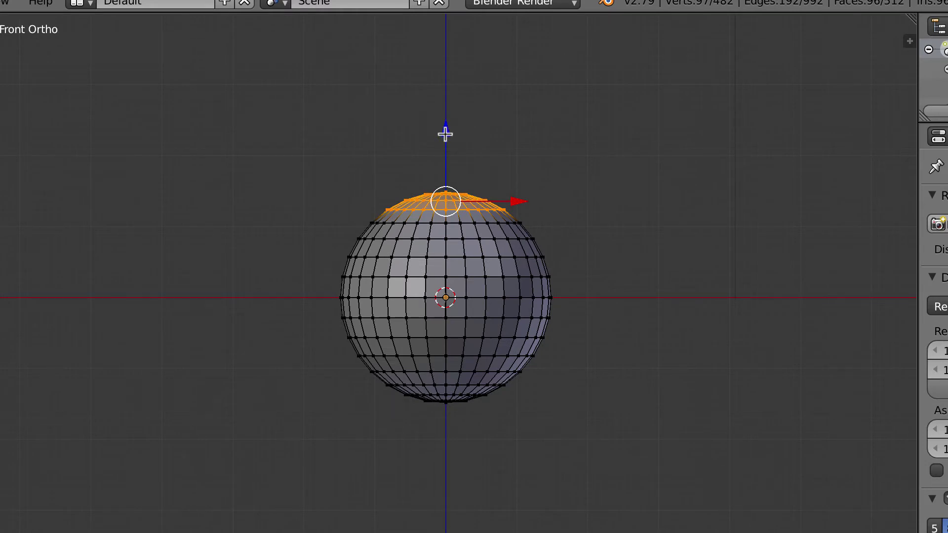
mouse_move(446, 132)
left_mouse_down()
mouse_move(438, 53)
mouse_move(449, 148)
mouse_move(452, 99)
mouse_move(455, 140)
mouse_move(458, 126)
left_mouse_up()
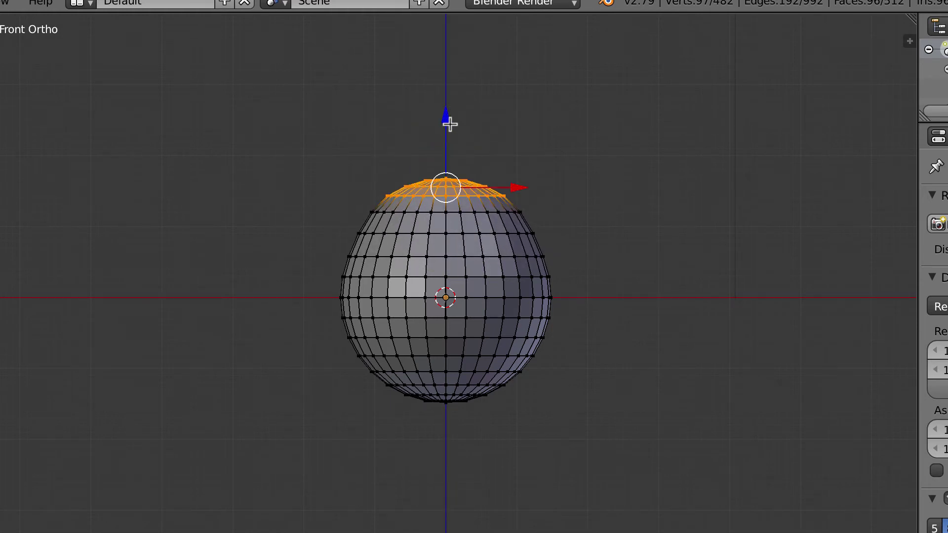
key("g")
scroll(450, 124, "down", 4)
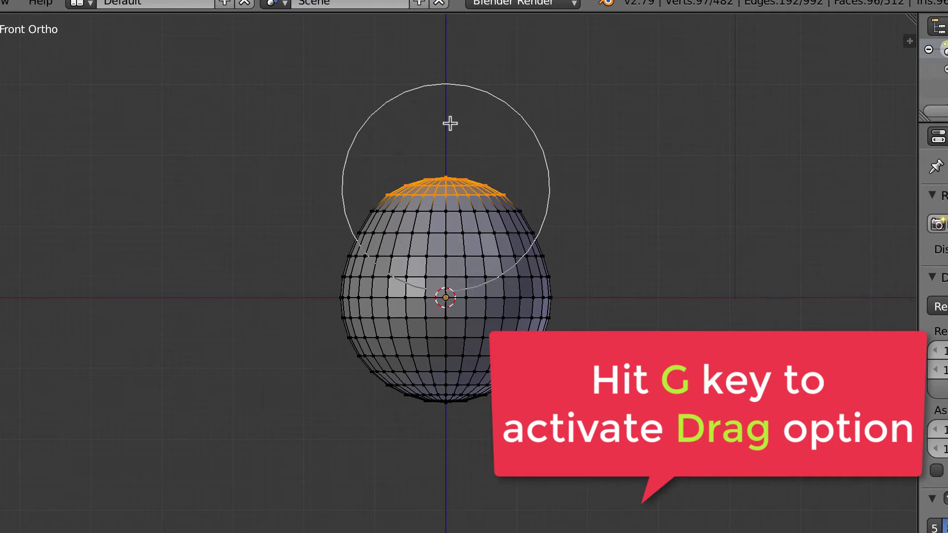
scroll(450, 124, "up", 5)
scroll(449, 124, "up", 2)
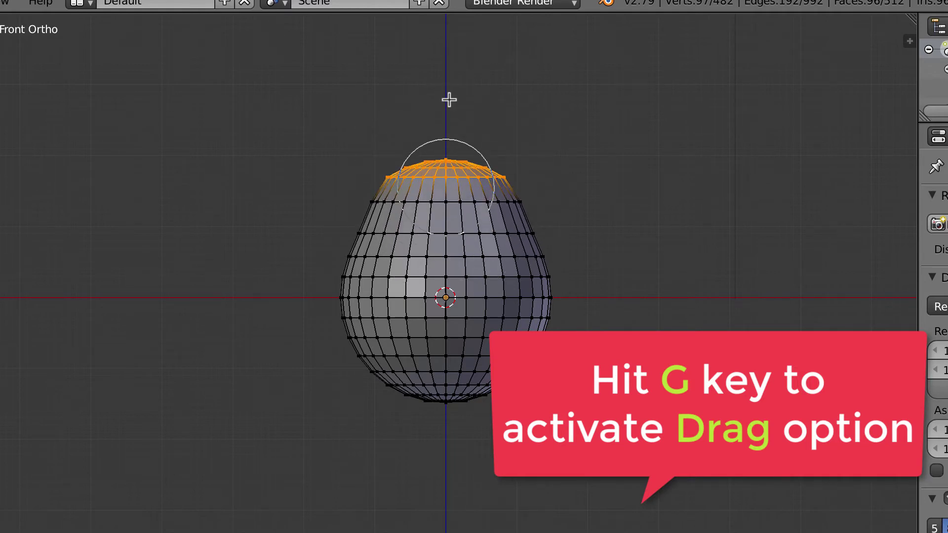
scroll(452, 79, "down", 3)
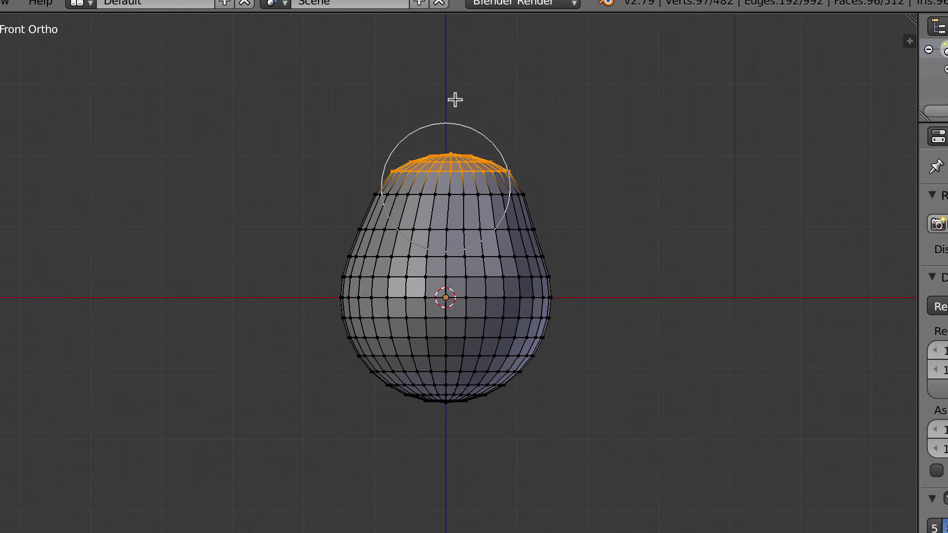
scroll(455, 50, "down", 4)
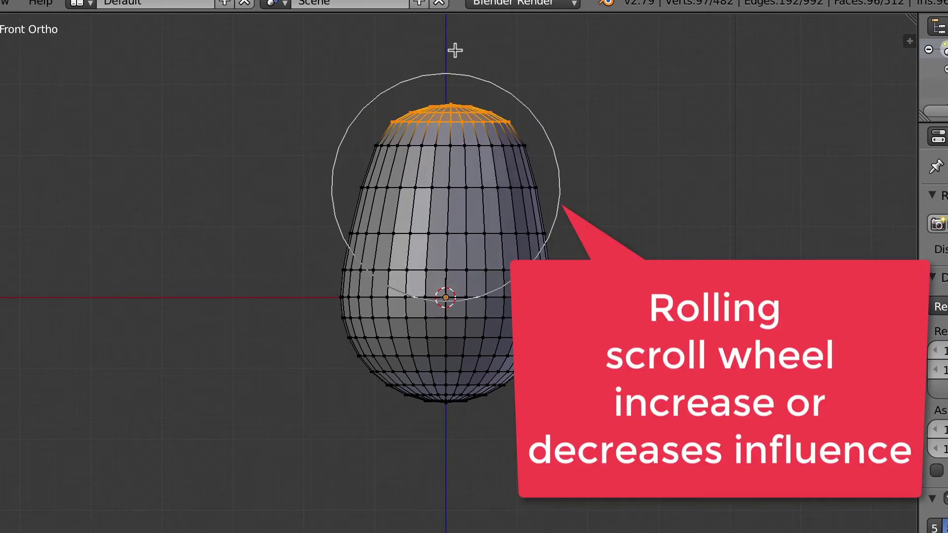
scroll(455, 50, "up", 5)
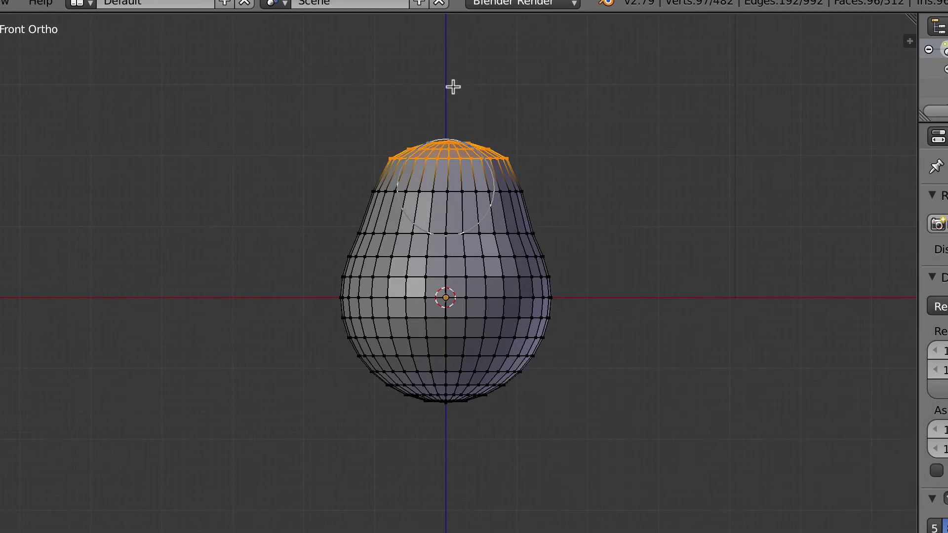
scroll(451, 68, "down", 1)
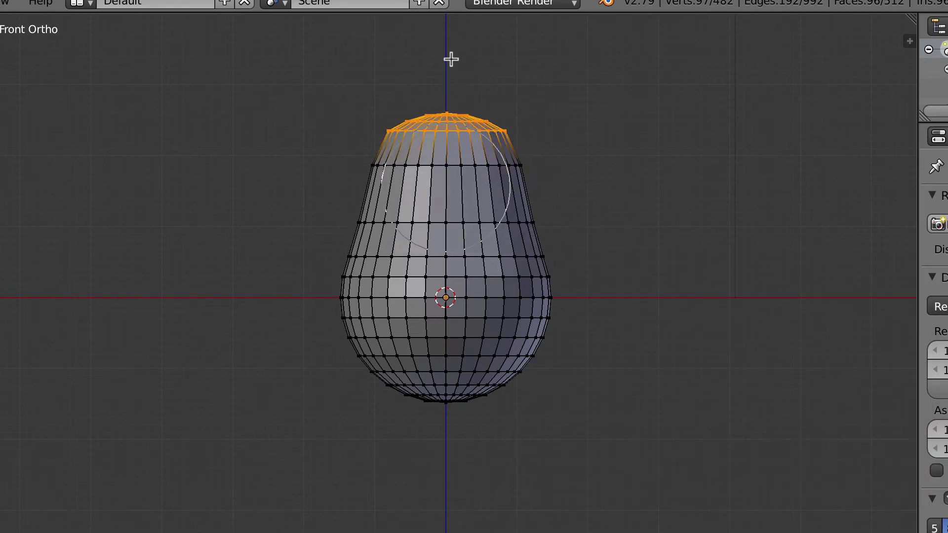
scroll(451, 60, "down", 1)
scroll(451, 57, "down", 1)
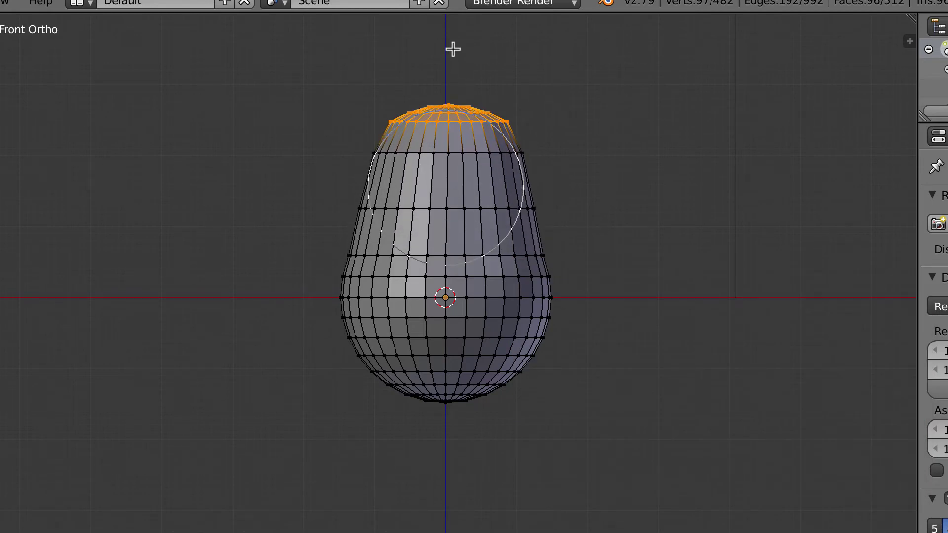
scroll(453, 47, "up", 2)
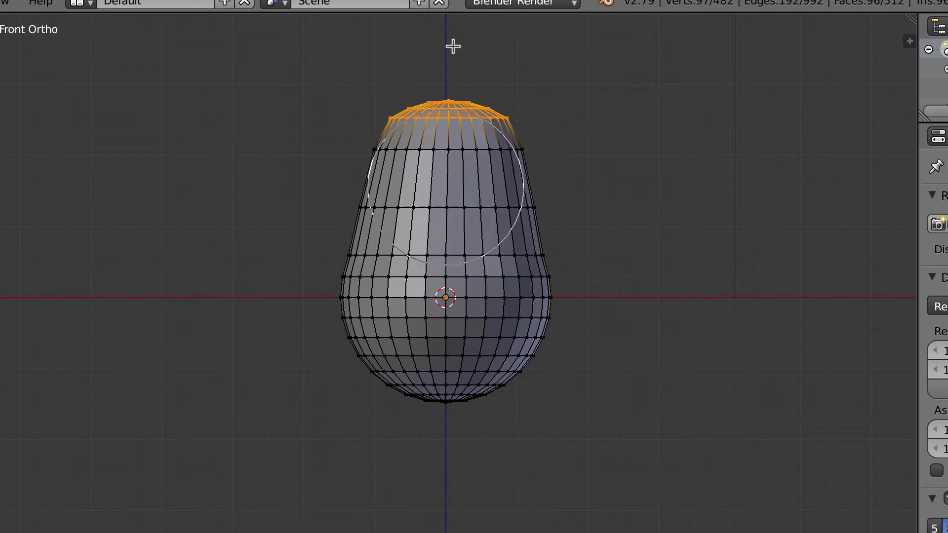
scroll(487, 67, "up", 2)
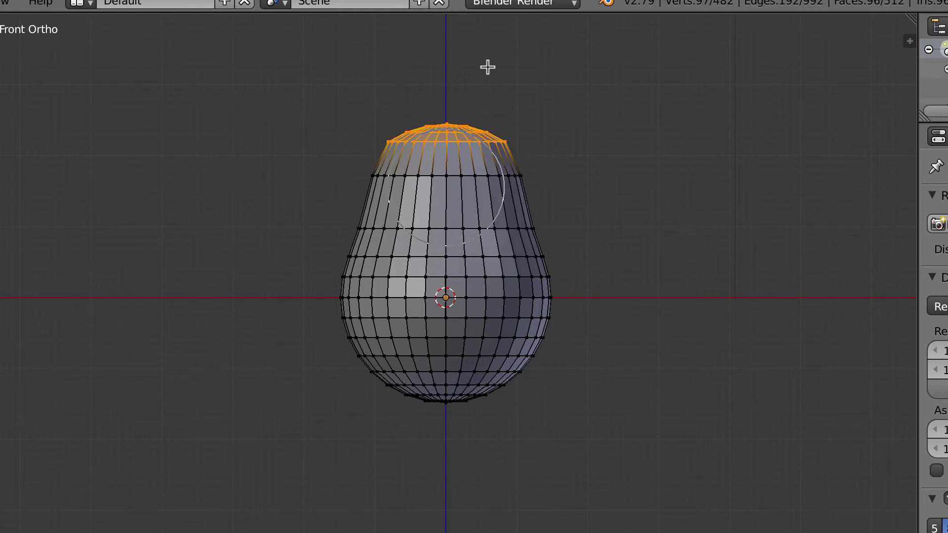
scroll(487, 66, "down", 5)
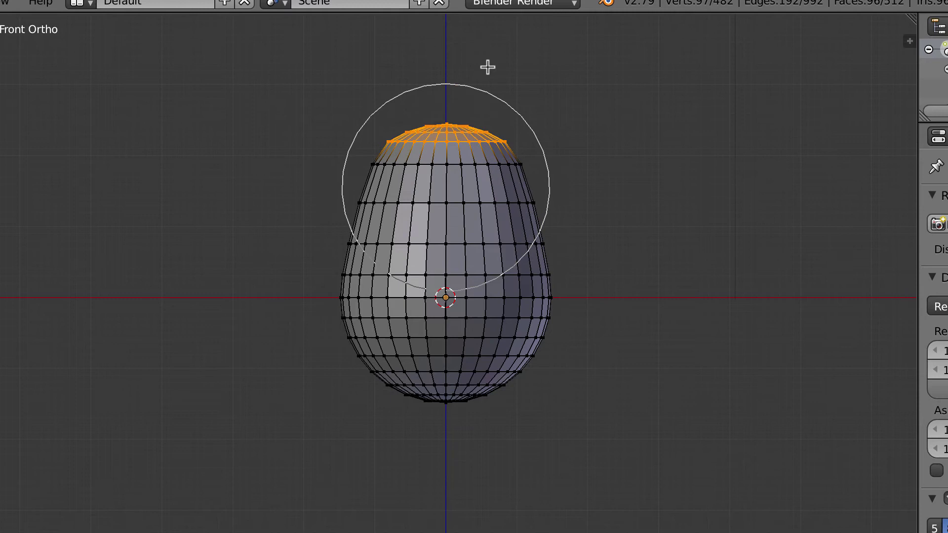
scroll(488, 67, "down", 1)
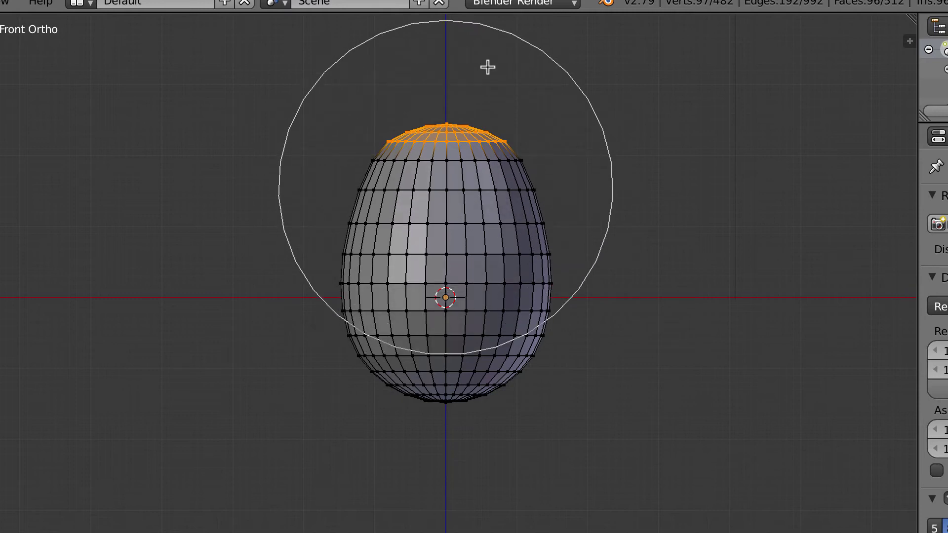
scroll(487, 66, "up", 6)
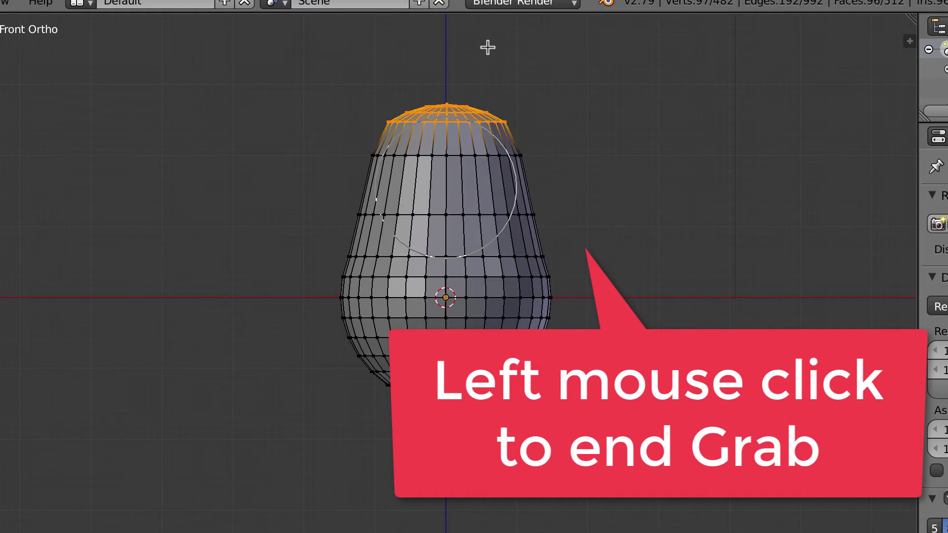
left_click(487, 46)
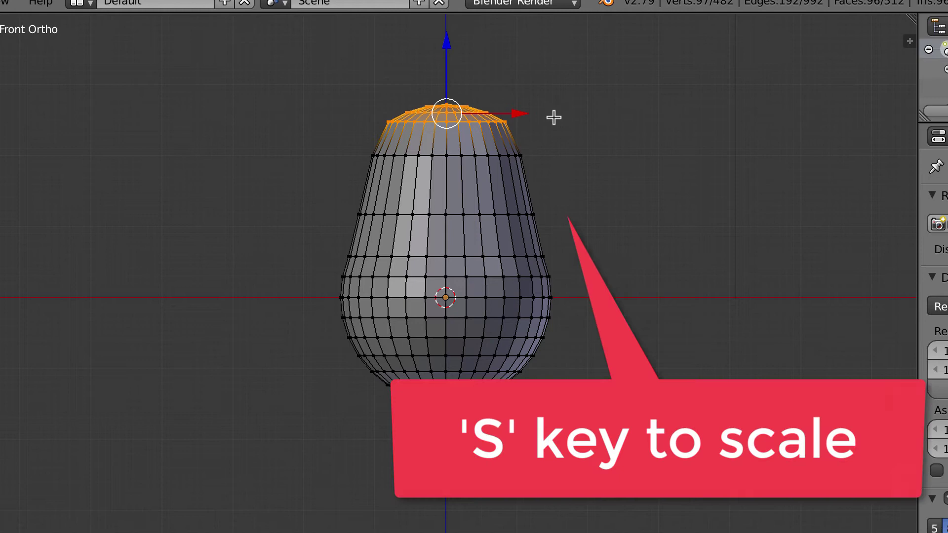
Scale the top cap inward with wide proportional falloff to slim the upper half
key("s")
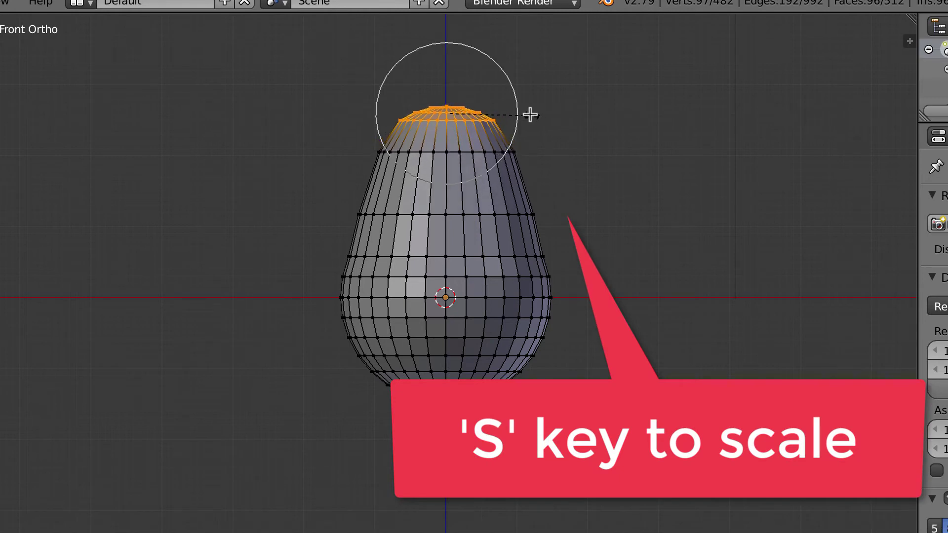
scroll(529, 114, "down", 11)
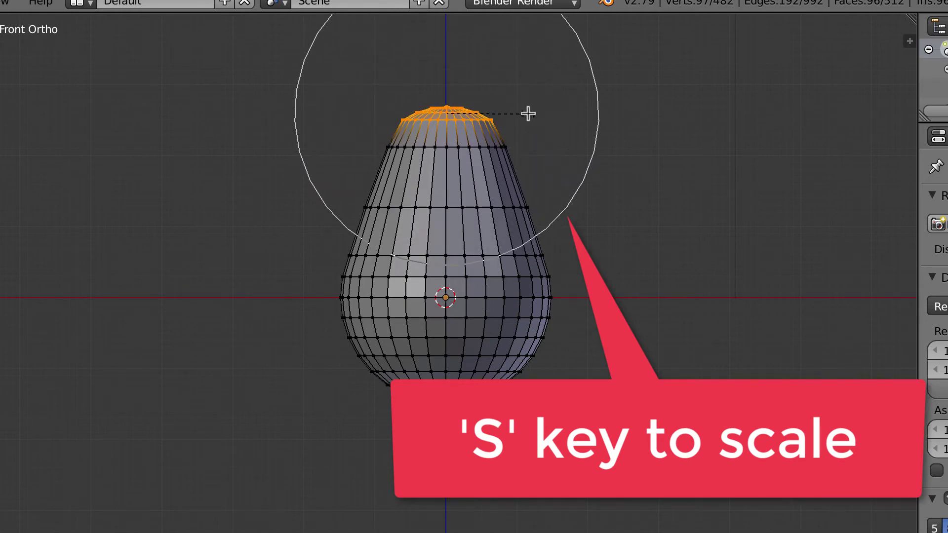
scroll(512, 114, "down", 3)
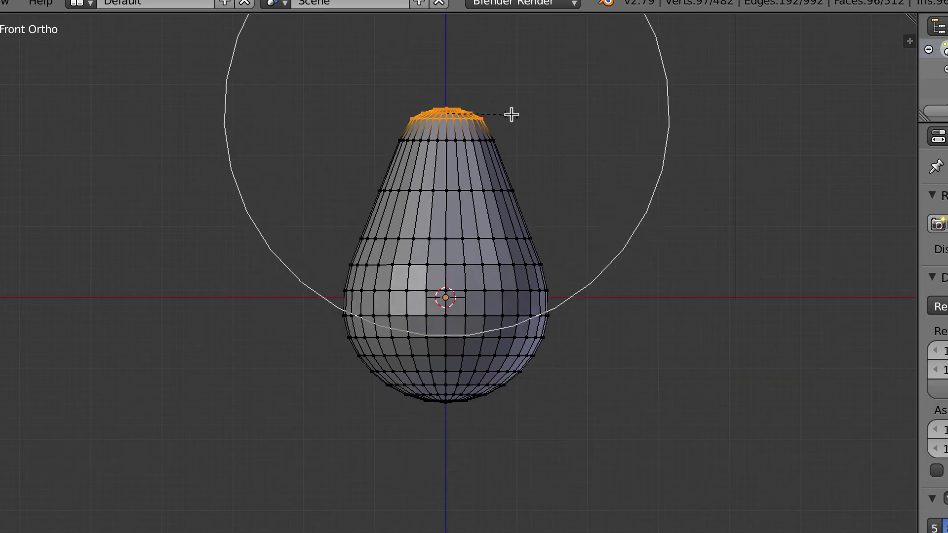
scroll(512, 115, "down", 2)
scroll(511, 114, "up", 7)
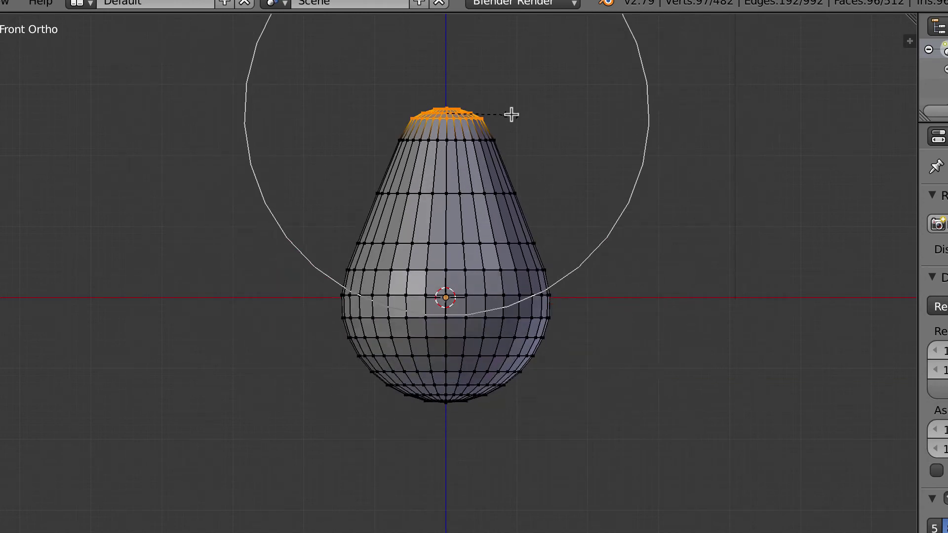
scroll(511, 114, "up", 9)
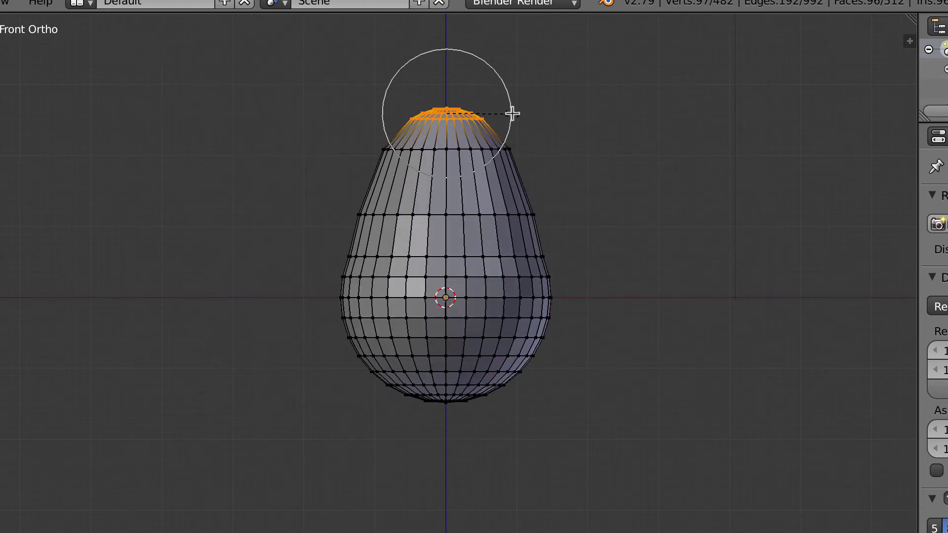
scroll(513, 114, "down", 3)
scroll(512, 114, "down", 3)
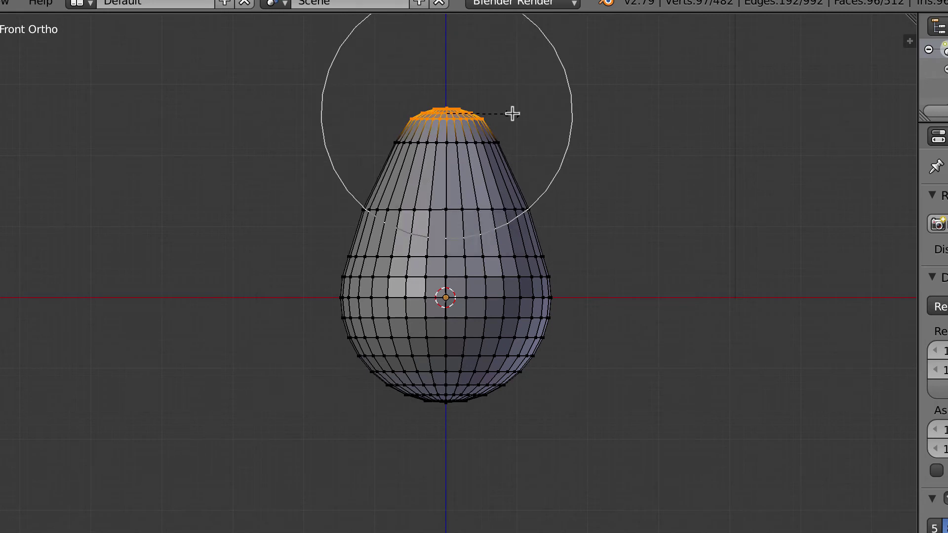
scroll(512, 114, "down", 2)
scroll(514, 109, "down", 1)
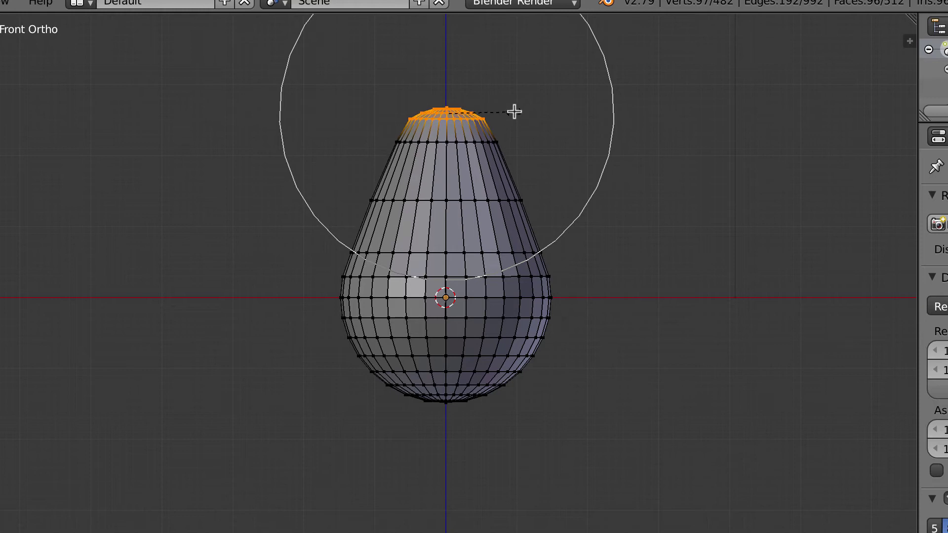
left_click(515, 112)
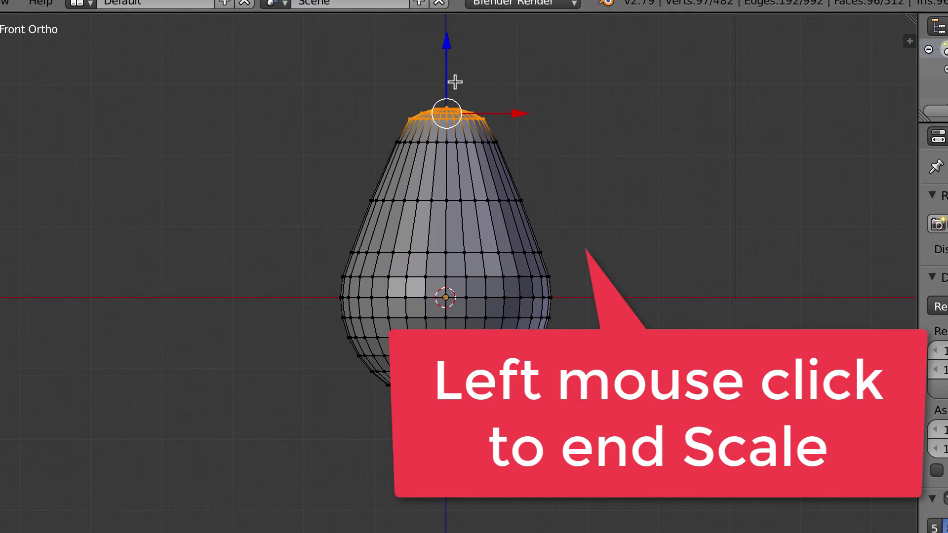
Box-select the upper-body edge ring and scale it inward with tight falloff to pinch a narrow neck
key("a")
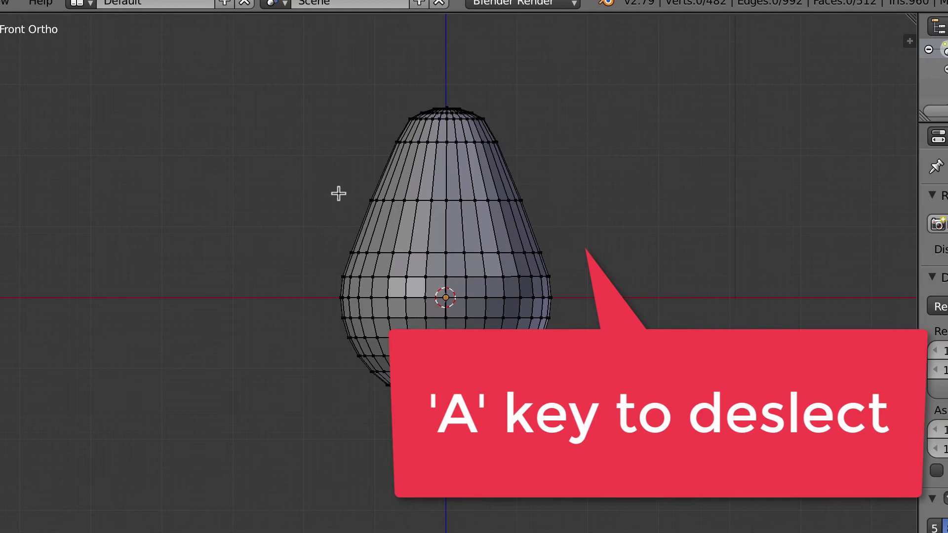
key("b")
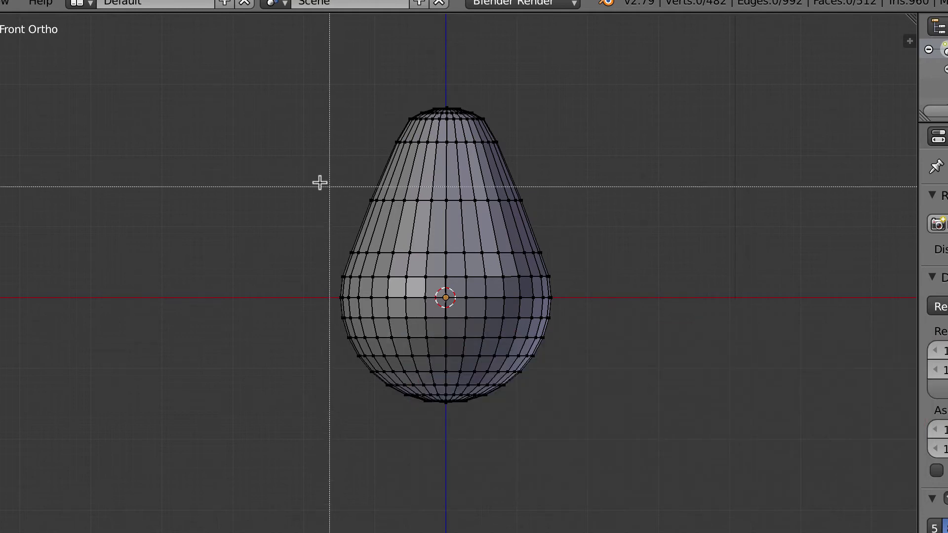
left_click_drag(296, 176, 636, 218)
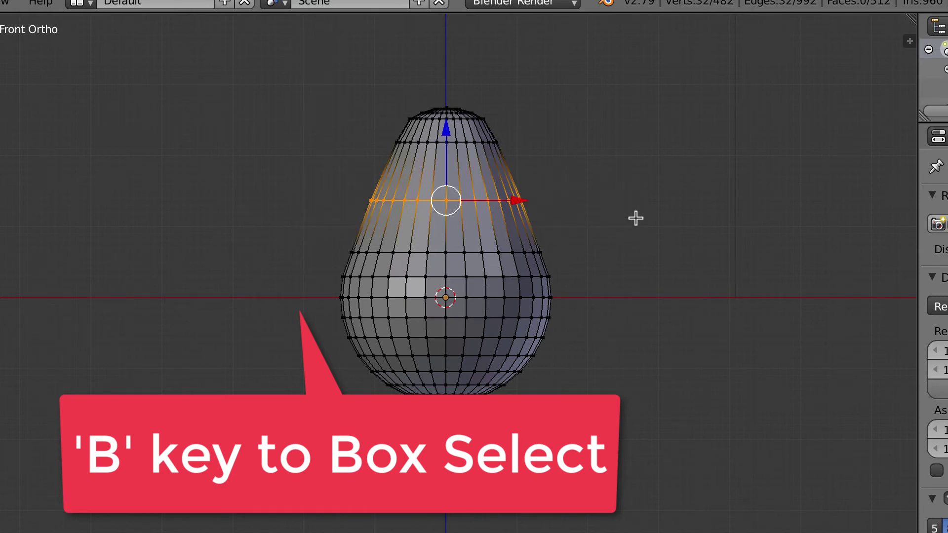
key("s")
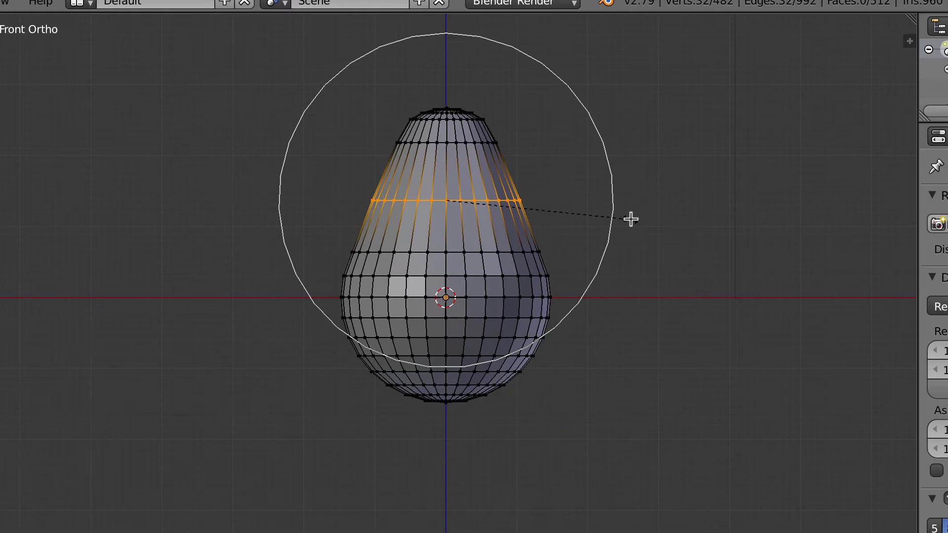
scroll(631, 219, "down", 1)
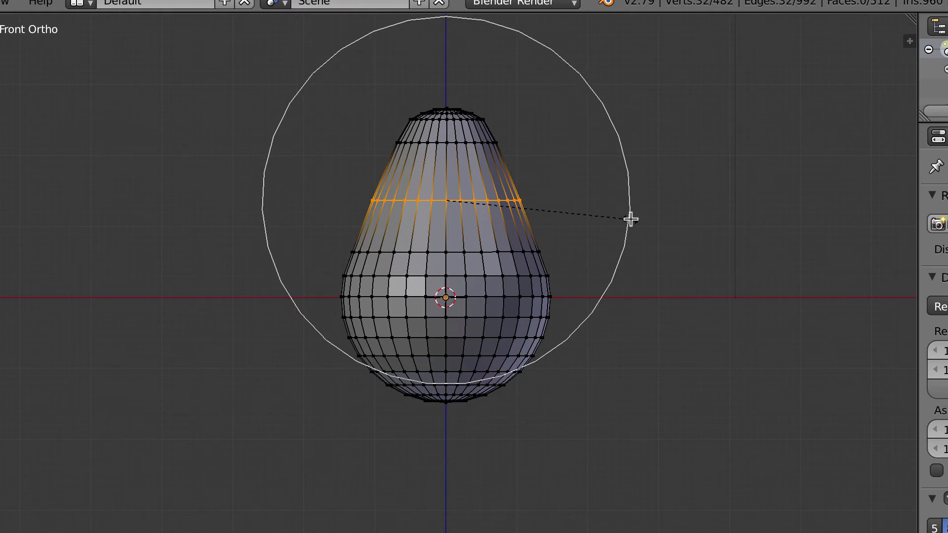
scroll(631, 219, "up", 7)
scroll(632, 219, "up", 4)
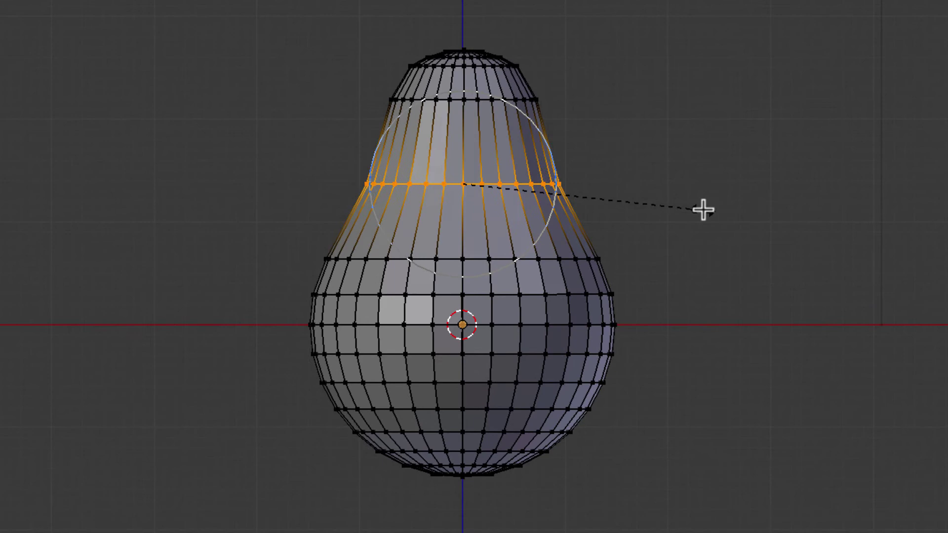
left_click(703, 211)
key("a")
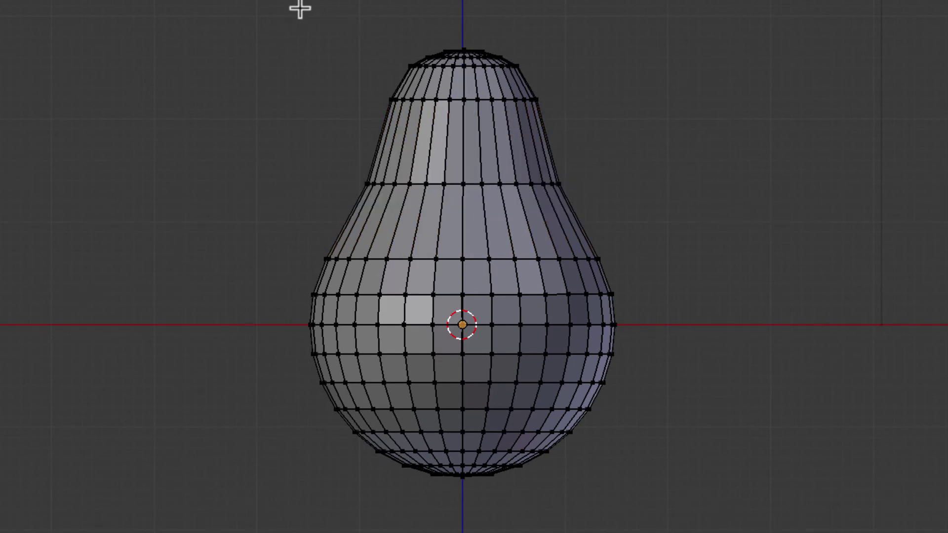
Box-select the top rows and move them up with proportional editing to lengthen the neck, then deselect
key("b")
left_click_drag(249, 7, 803, 221)
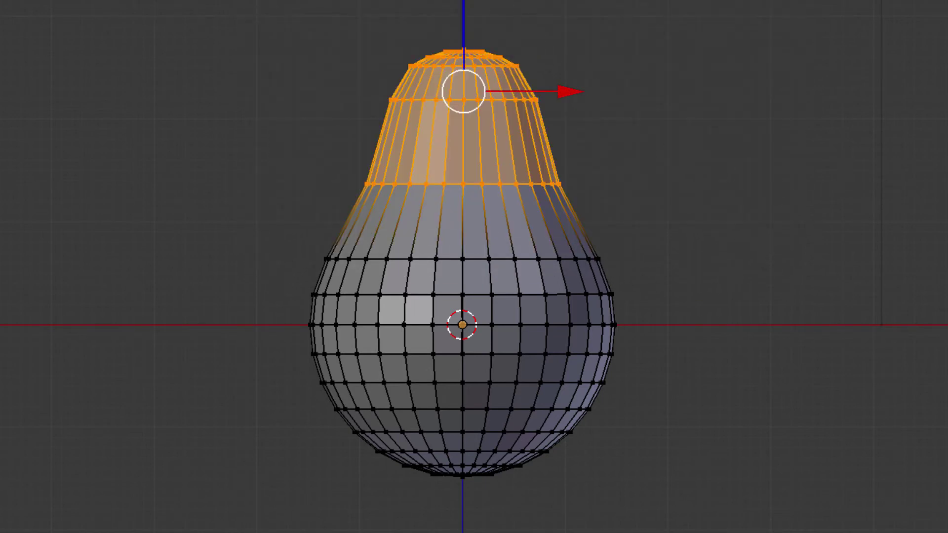
key("g")
left_click(466, 28)
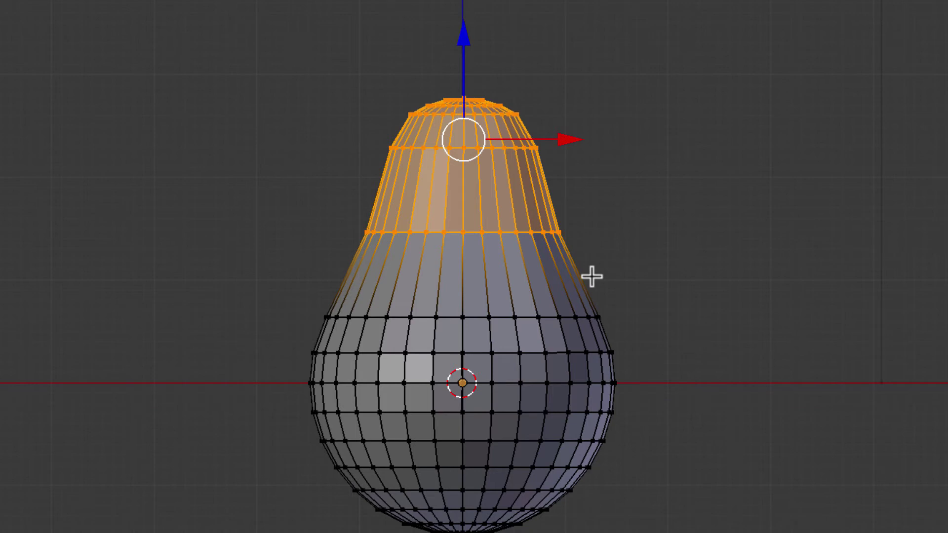
key("a")
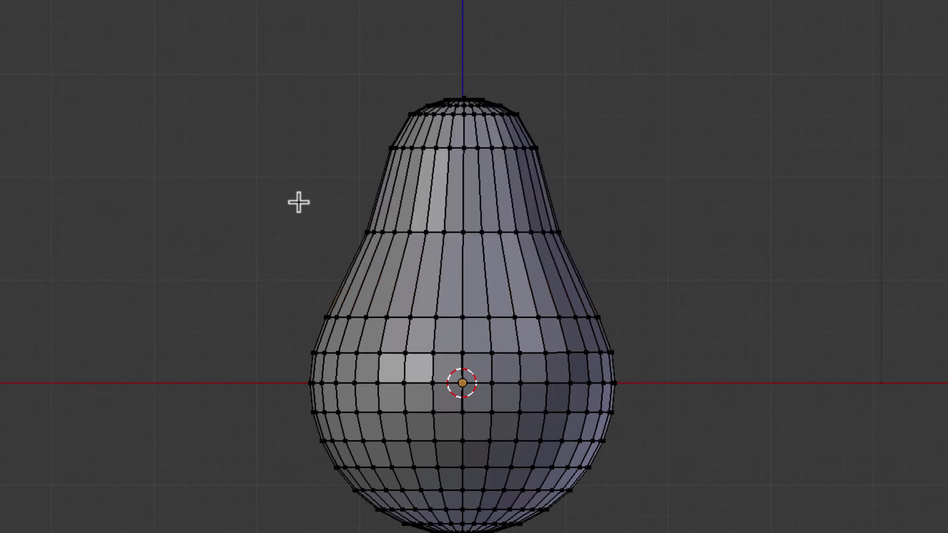
Shrink the middle neck ring with an enlarged proportional falloff to slim the neck
key("b")
left_click_drag(297, 188, 696, 289)
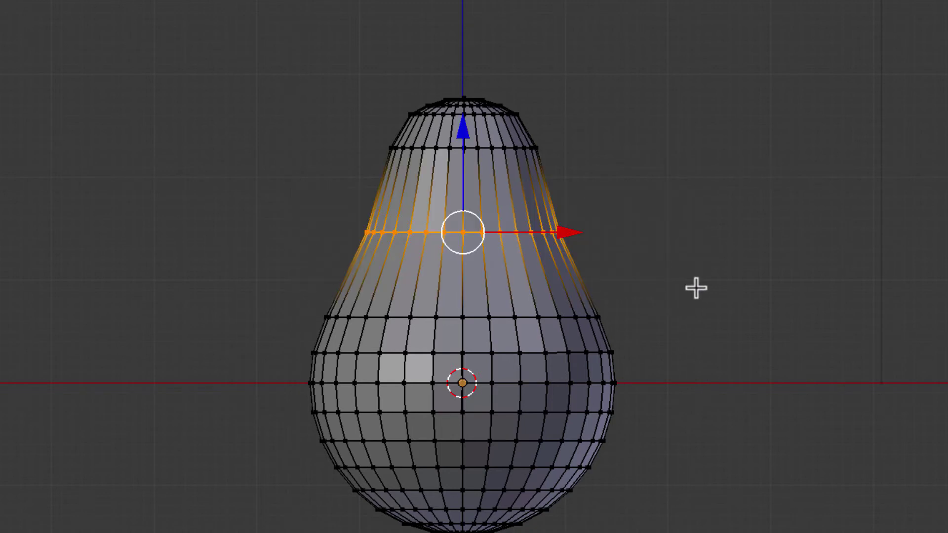
key("s")
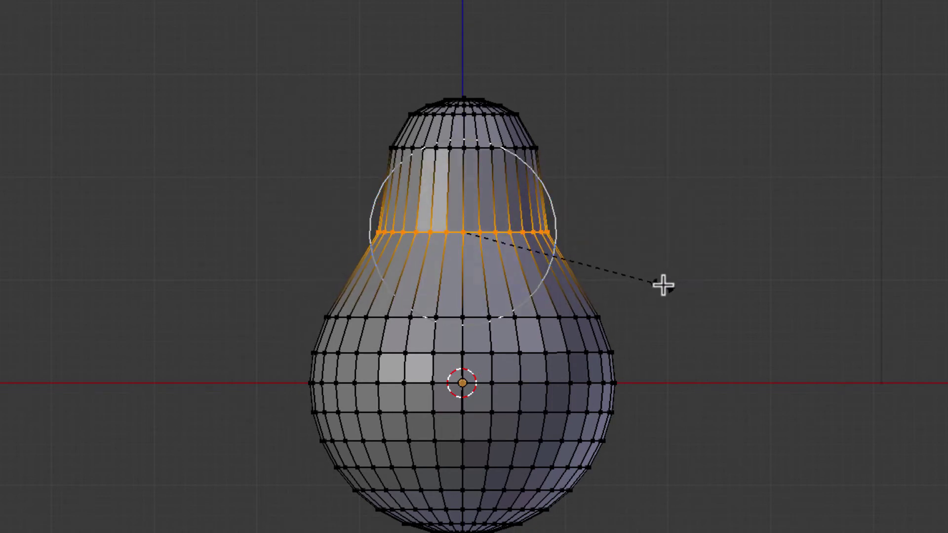
scroll(640, 282, "down", 3)
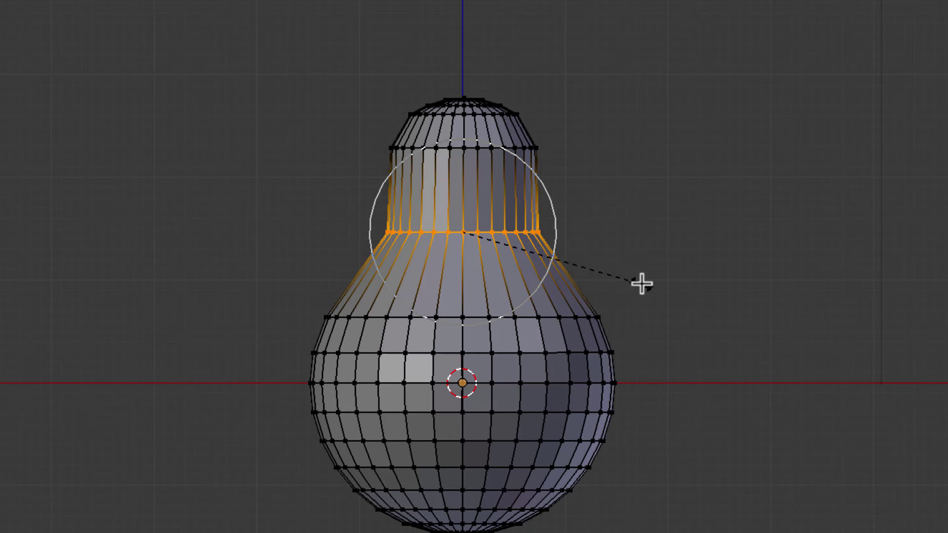
scroll(641, 284, "down", 4)
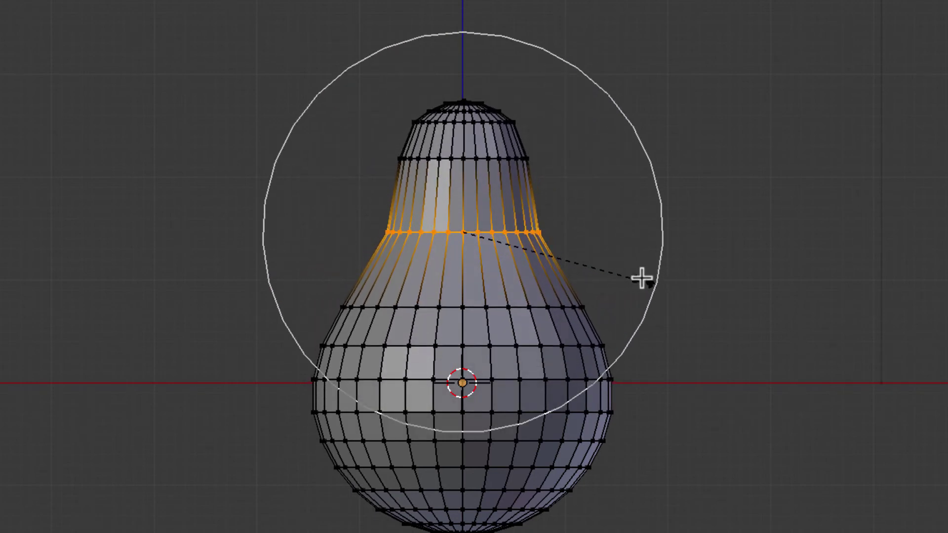
left_click(640, 279)
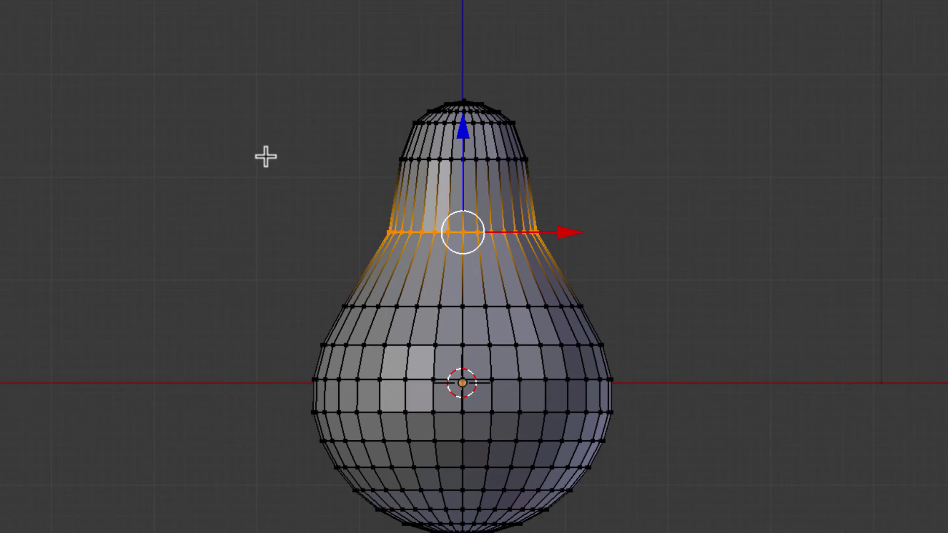
key("a")
key("a")
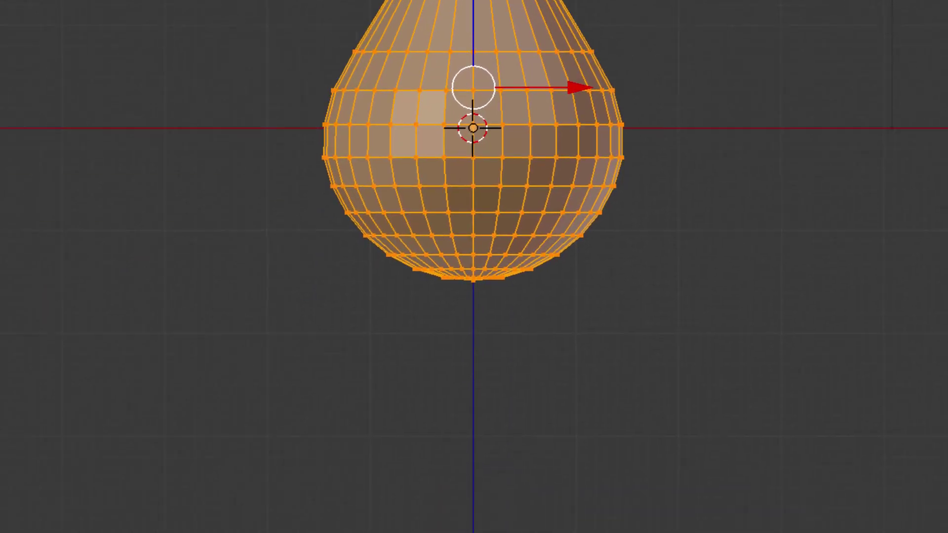
Squash the whole pear slightly along Z with the Scale manipulator, then view its top
left_click(267, 450)
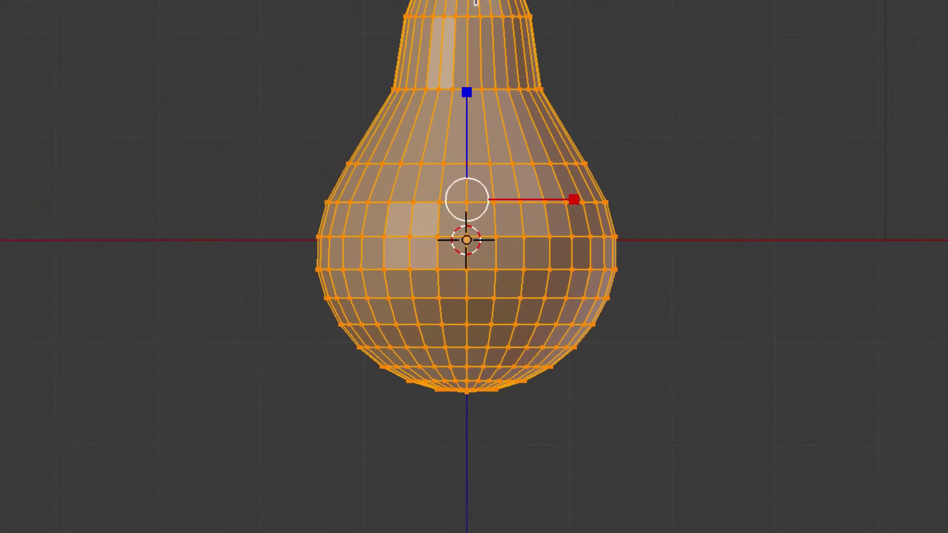
left_click_drag(462, 176, 462, 182)
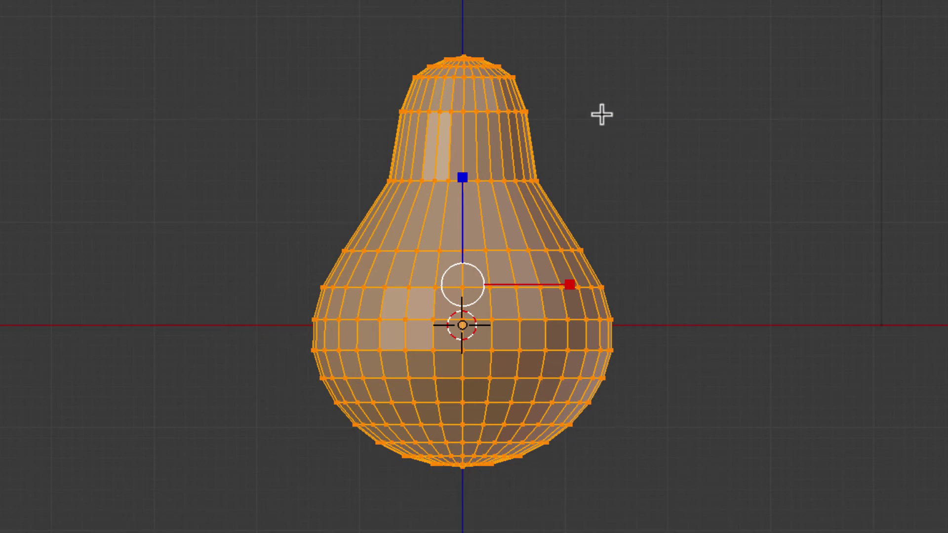
key("a")
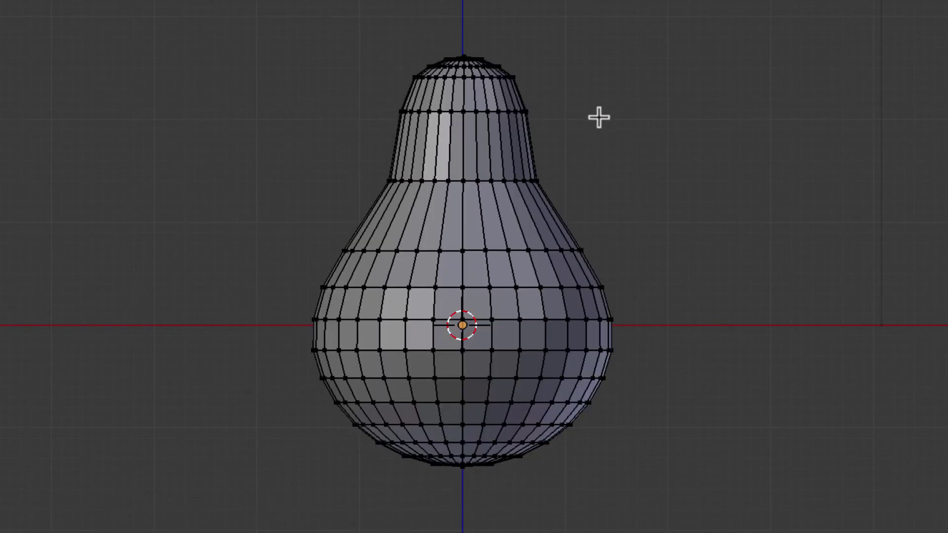
middle_click_drag(599, 117, 548, 288)
scroll(537, 296, "up", 3)
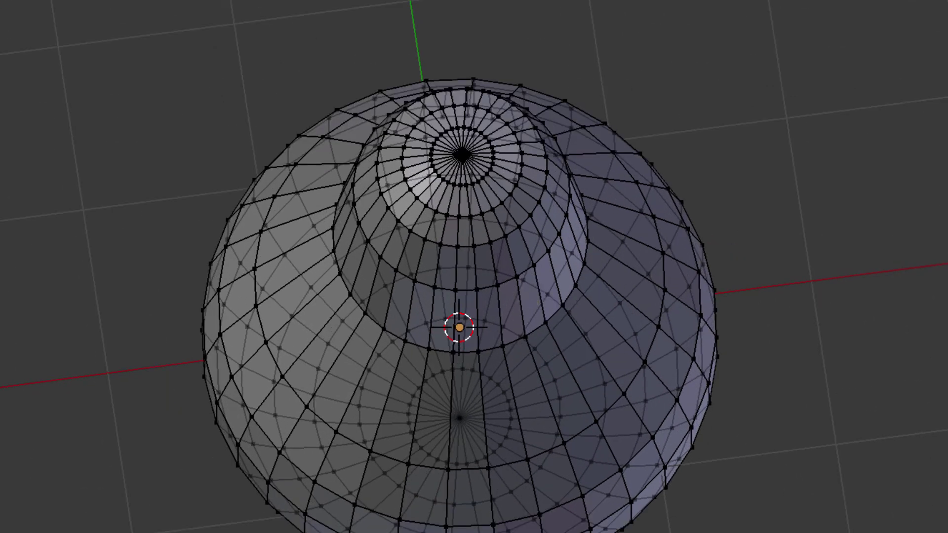
Select the top centre vertex and bring the neck cap into a side-on view
right_click(461, 155)
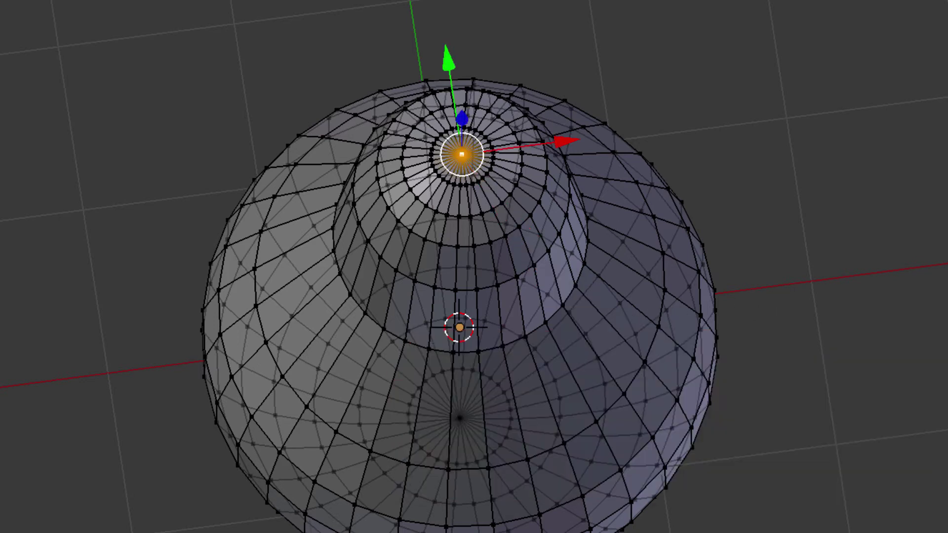
scroll(715, 447, "up", 3)
middle_click_drag(709, 426, 705, 407)
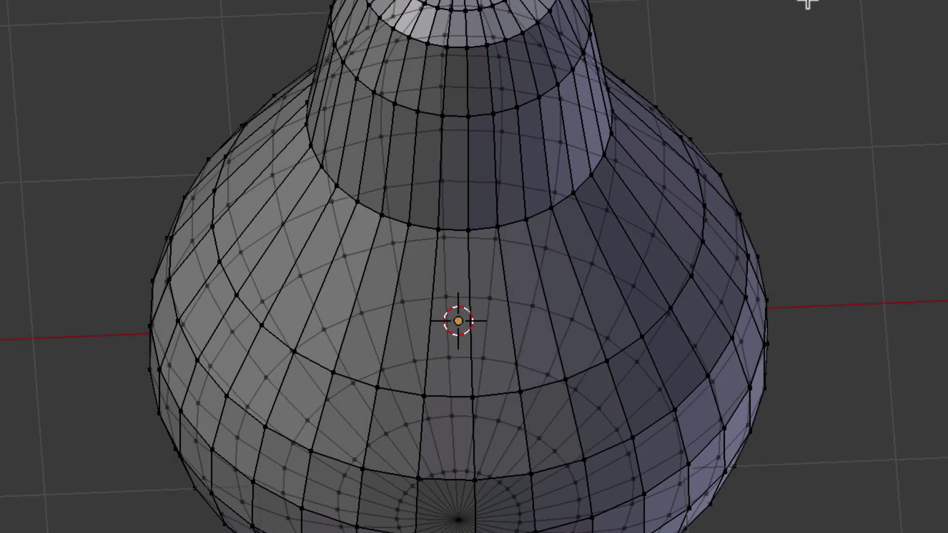
middle_click_drag(807, 2, 811, 146, "shift")
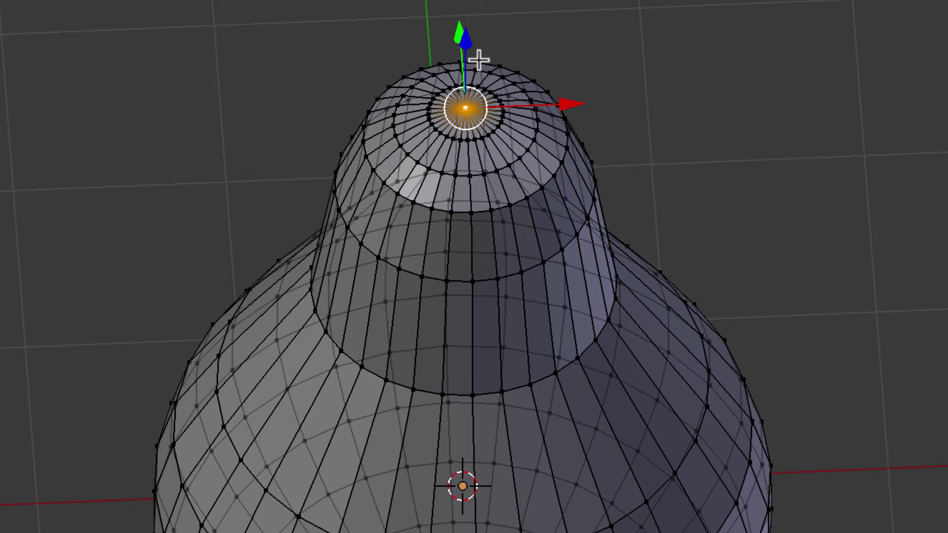
Push the top vertex down with tuned proportional falloff to sink a small dimple
key("g")
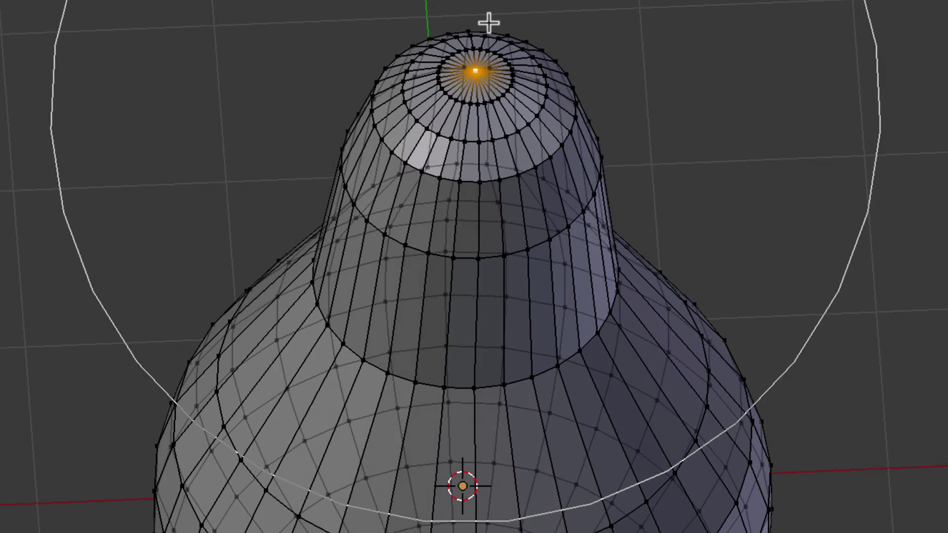
scroll(489, 23, "down", 1)
scroll(489, 23, "up", 8)
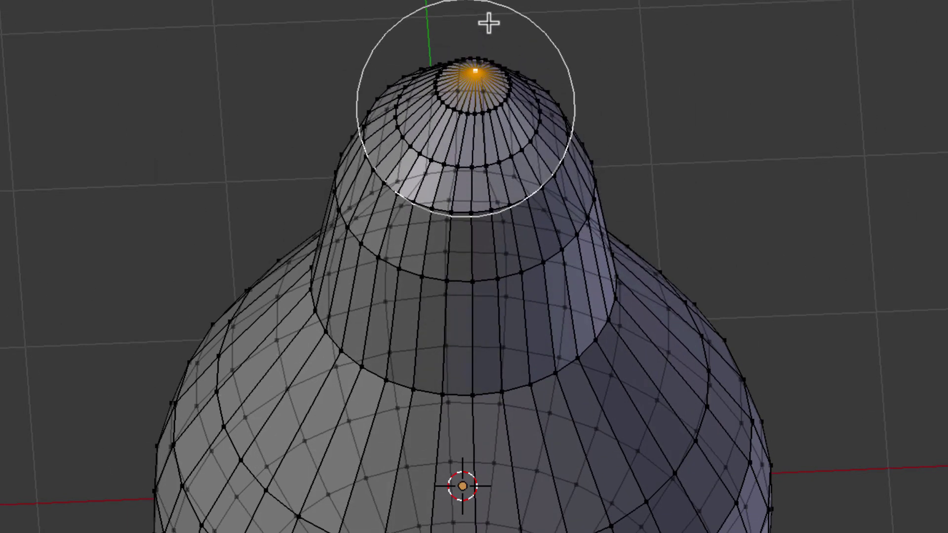
scroll(489, 23, "up", 4)
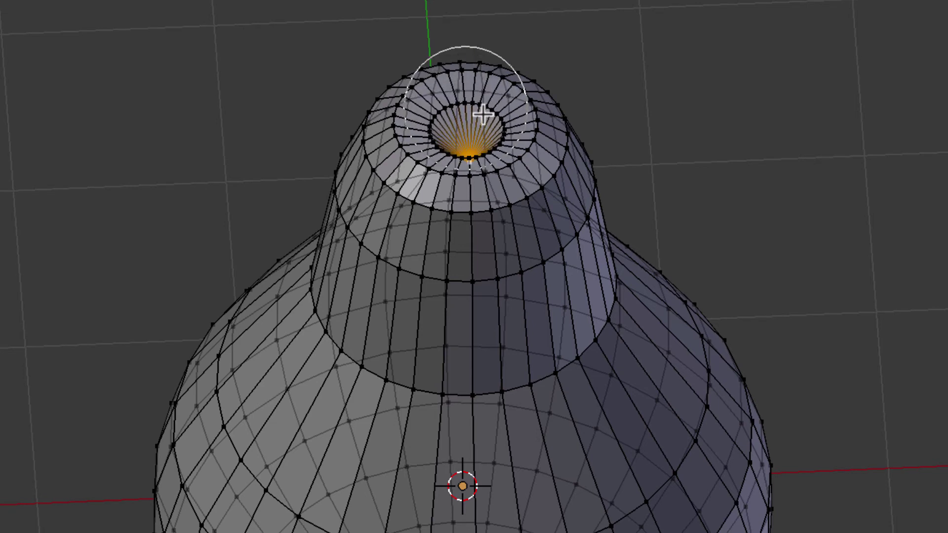
scroll(482, 114, "down", 2)
scroll(484, 87, "down", 1)
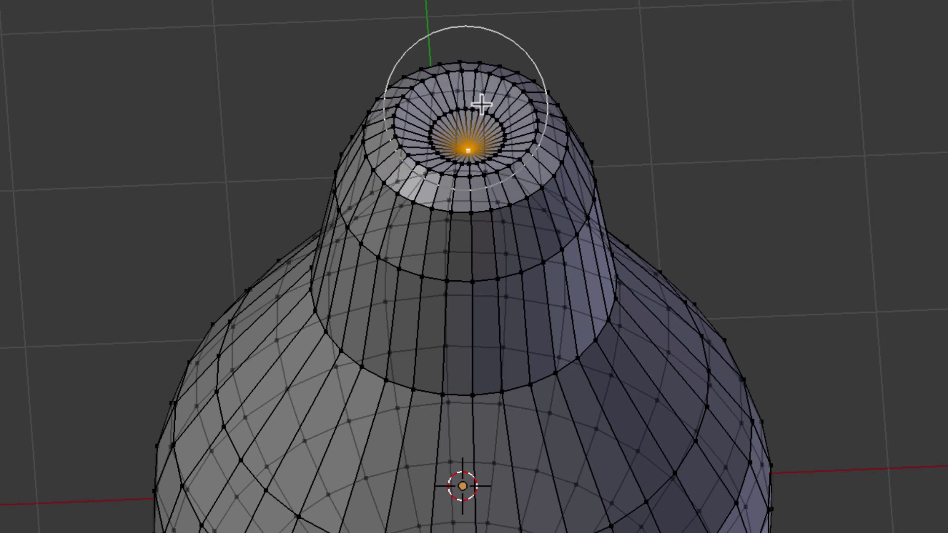
scroll(482, 105, "up", 3)
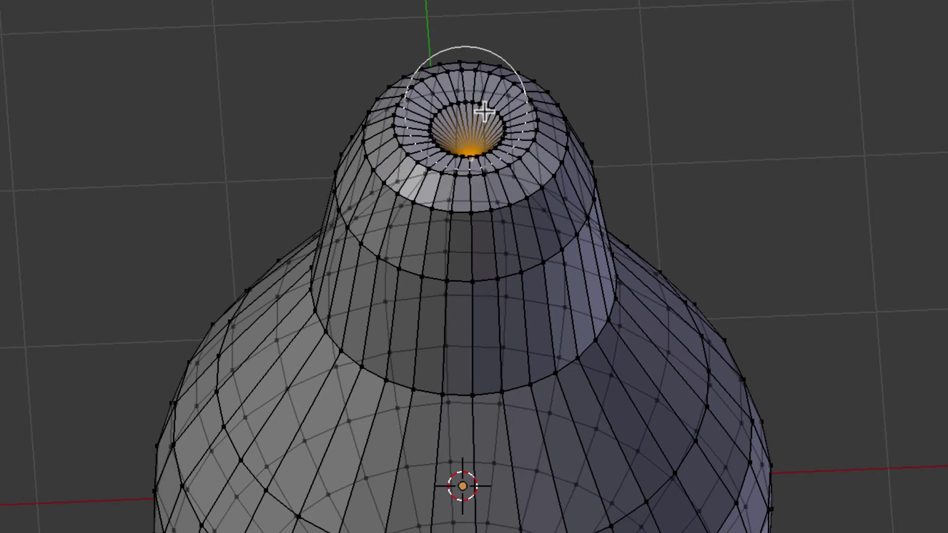
scroll(483, 105, "down", 2)
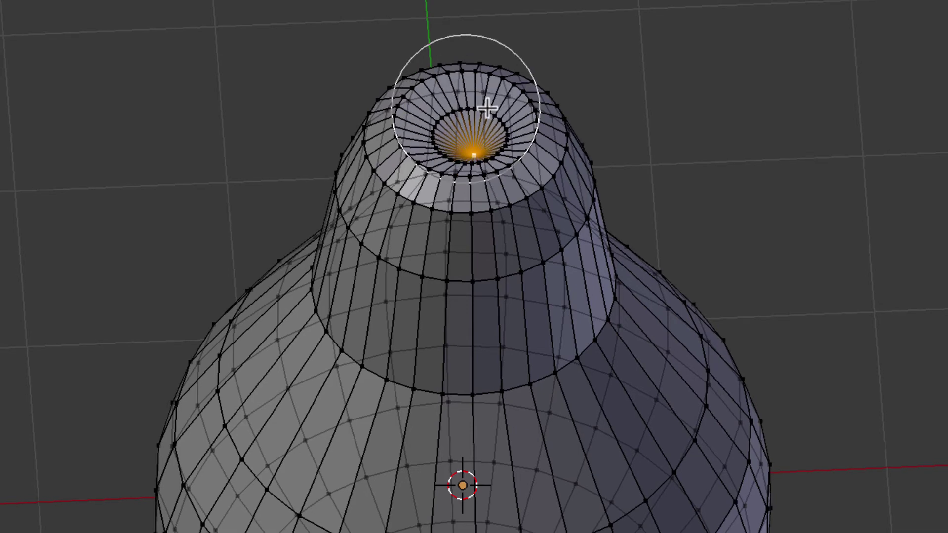
left_click(486, 108)
middle_click_drag(487, 107, 941, 385)
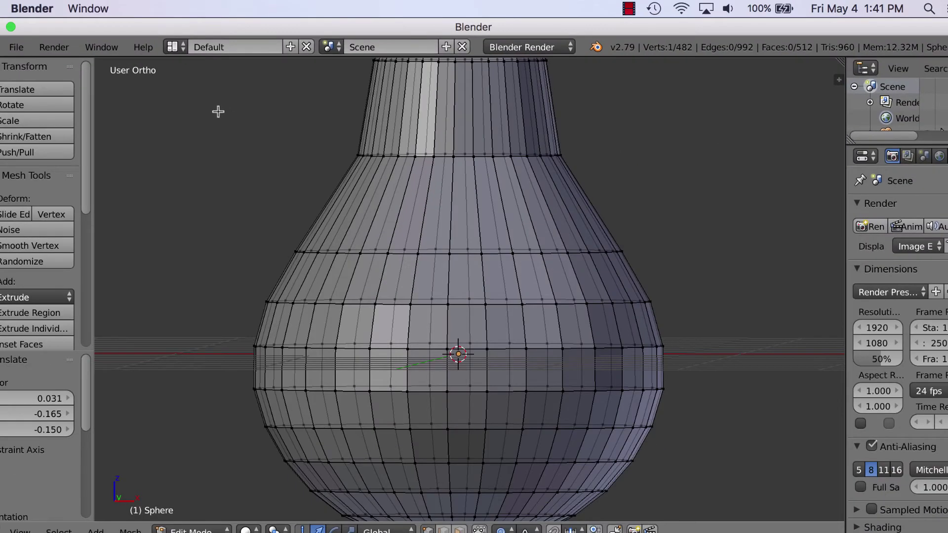
Scale the neck vertex ring up to 1.138 with proportional falloff, broadening the shoulders
key("a")
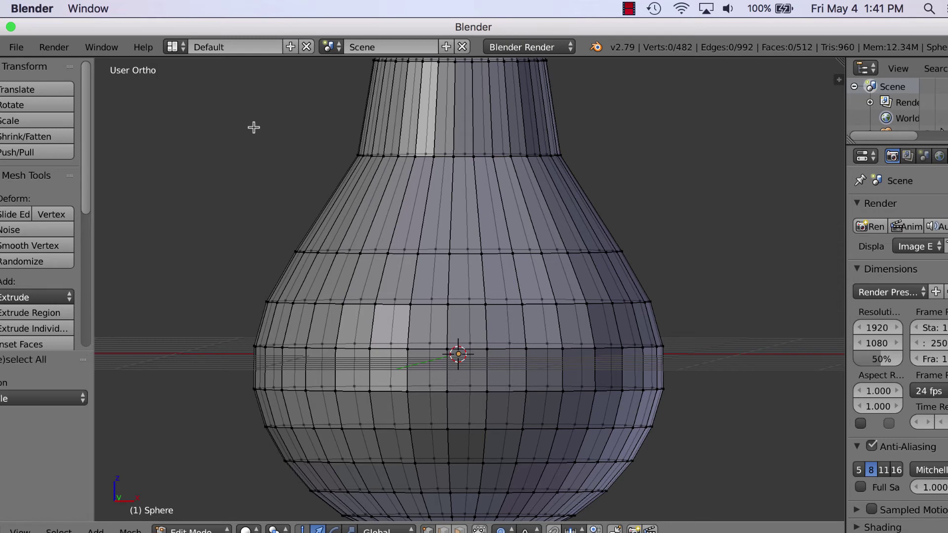
key("b")
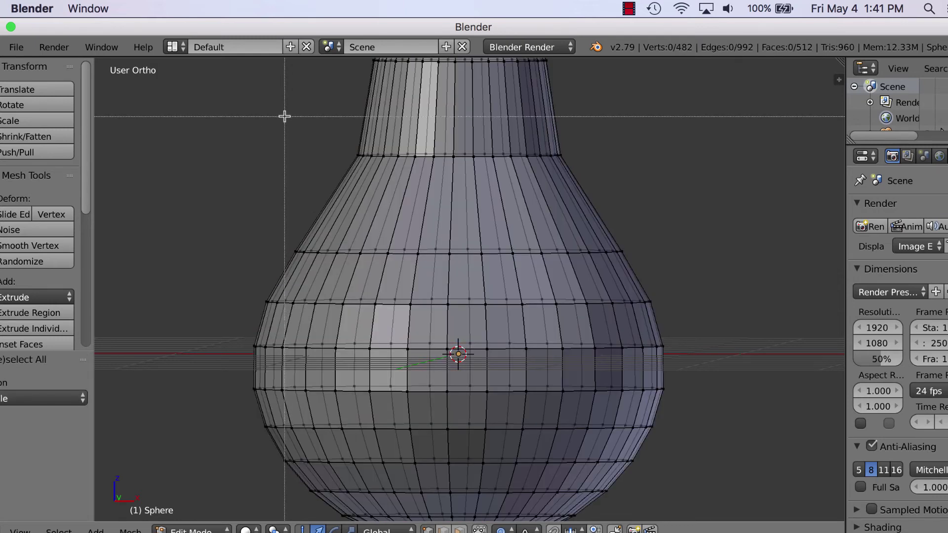
left_click_drag(284, 117, 702, 209)
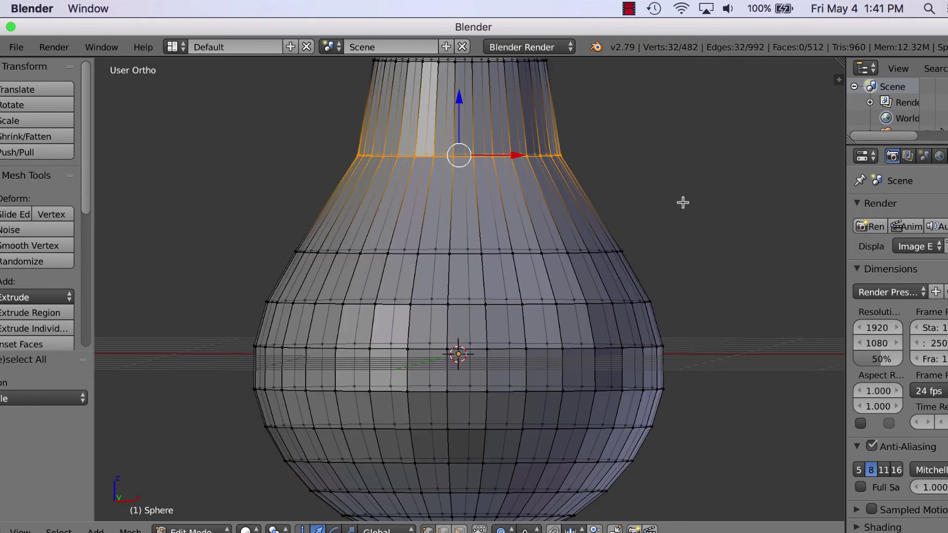
key("s")
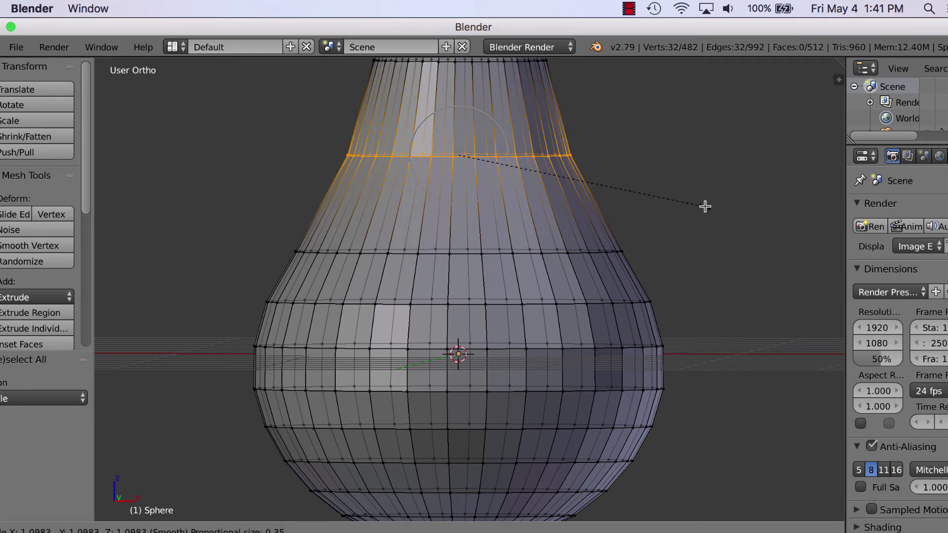
left_click(714, 209)
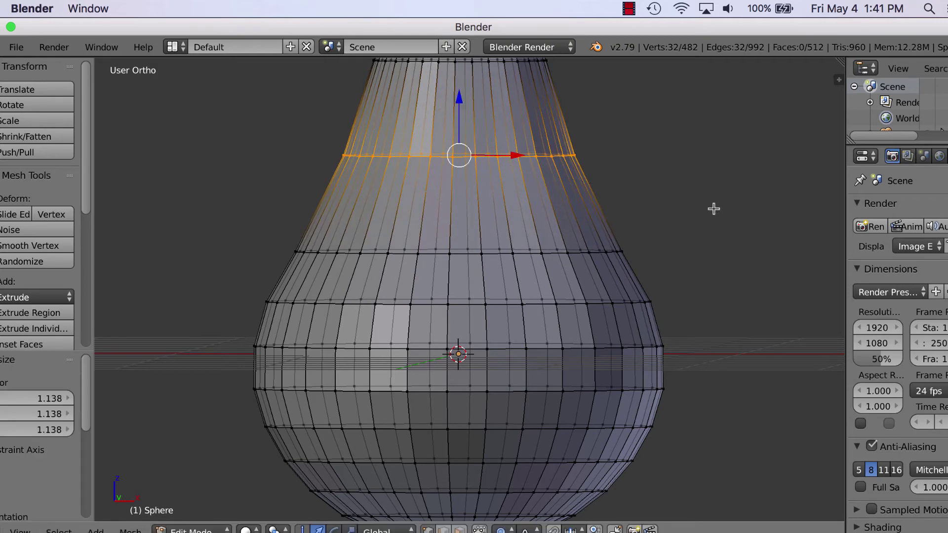
scroll(711, 210, "down", 2)
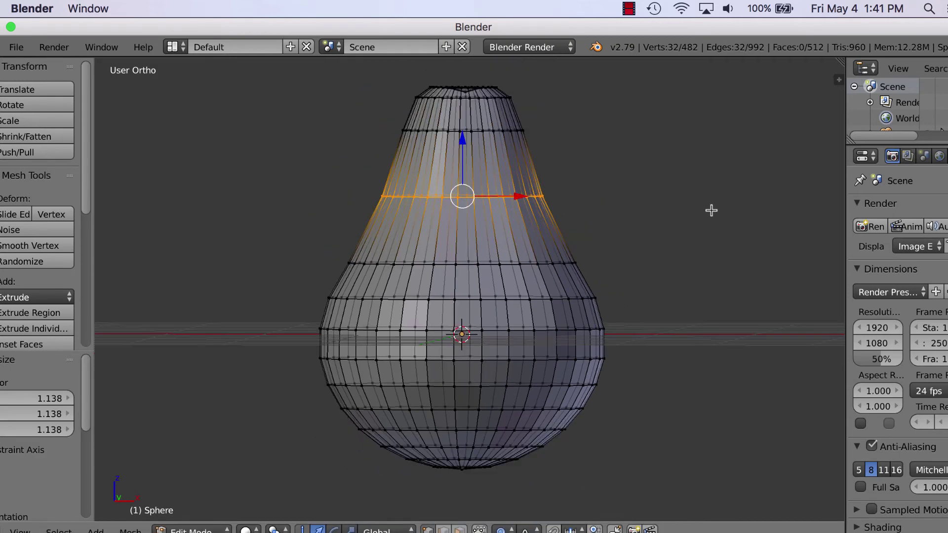
scroll(711, 210, "down", 1)
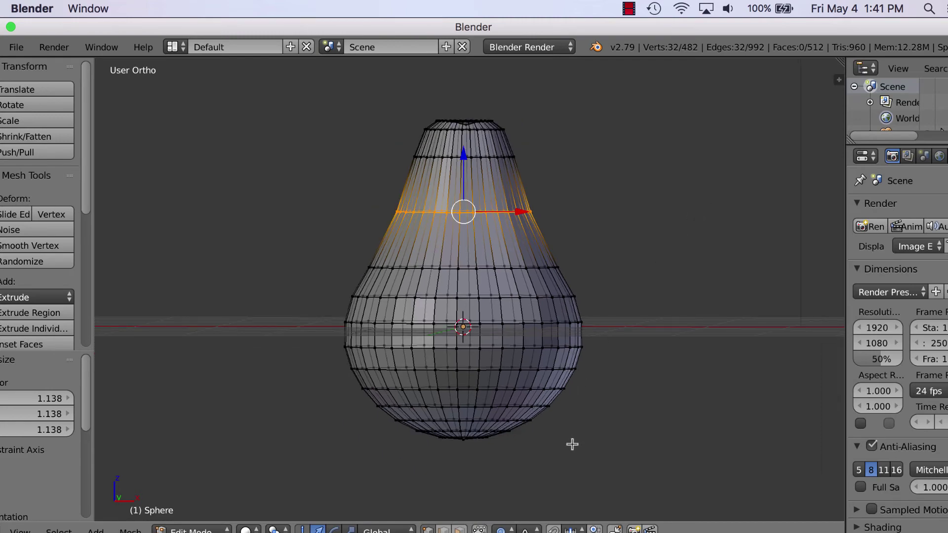
Pull the top pole vertex down with a widened proportional falloff into a soft dimple
middle_click_drag(571, 444, 573, 322)
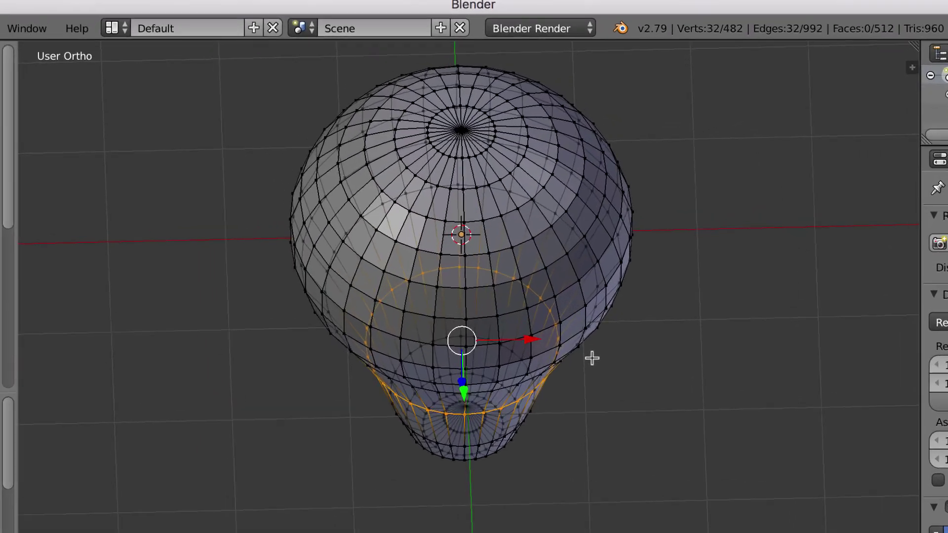
right_click(462, 132)
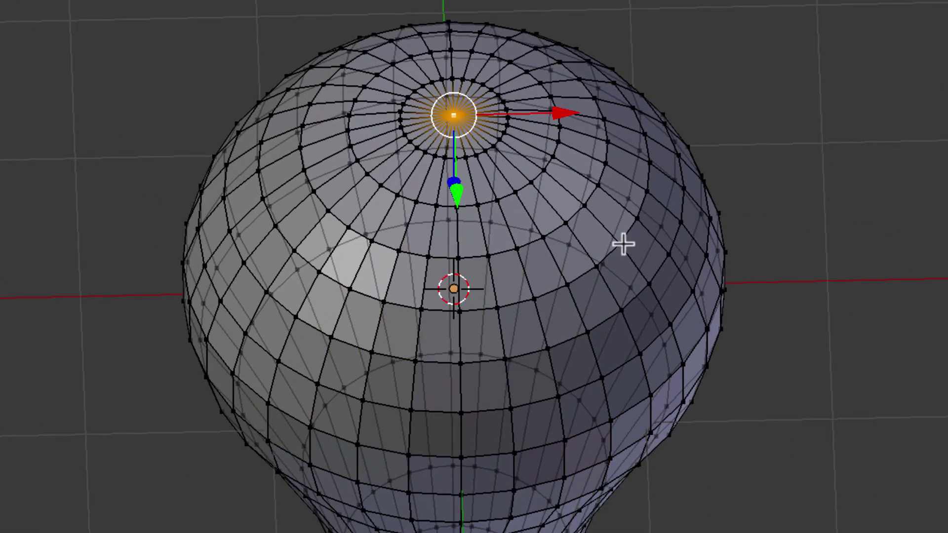
key("g")
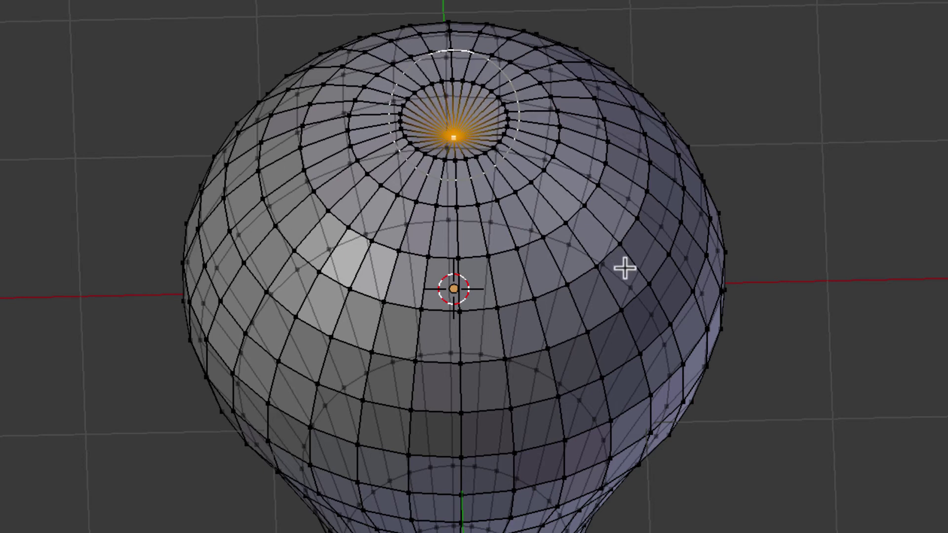
scroll(627, 275, "down", 1)
scroll(626, 275, "down", 2)
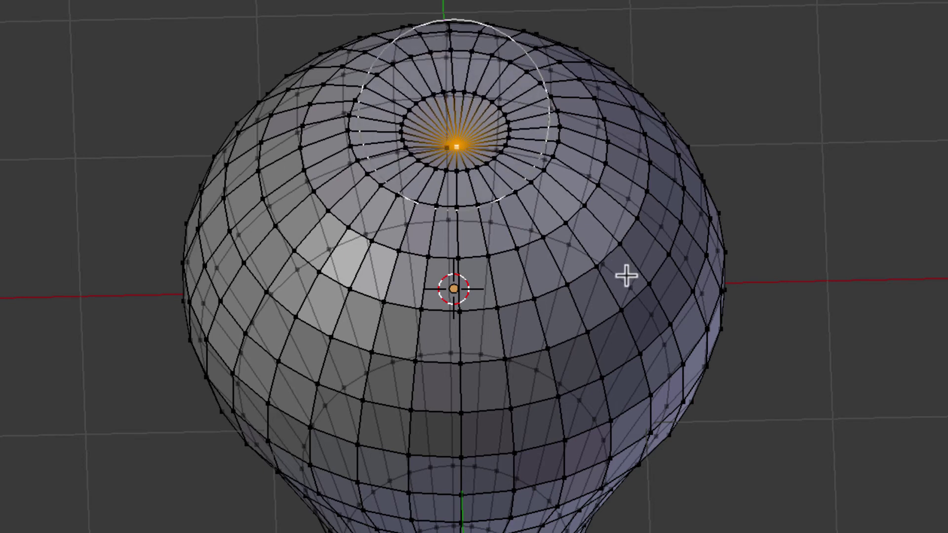
scroll(624, 280, "down", 2)
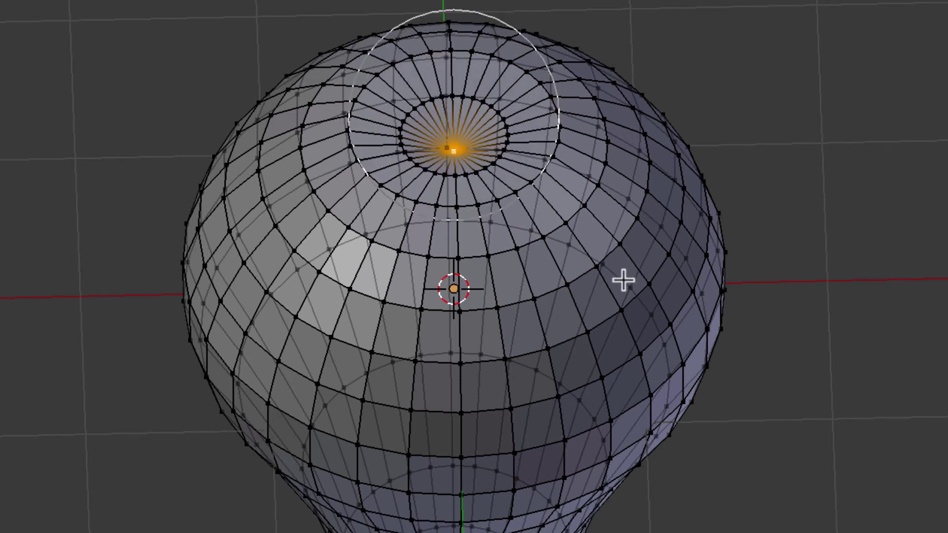
left_click(627, 304)
key("KP_7")
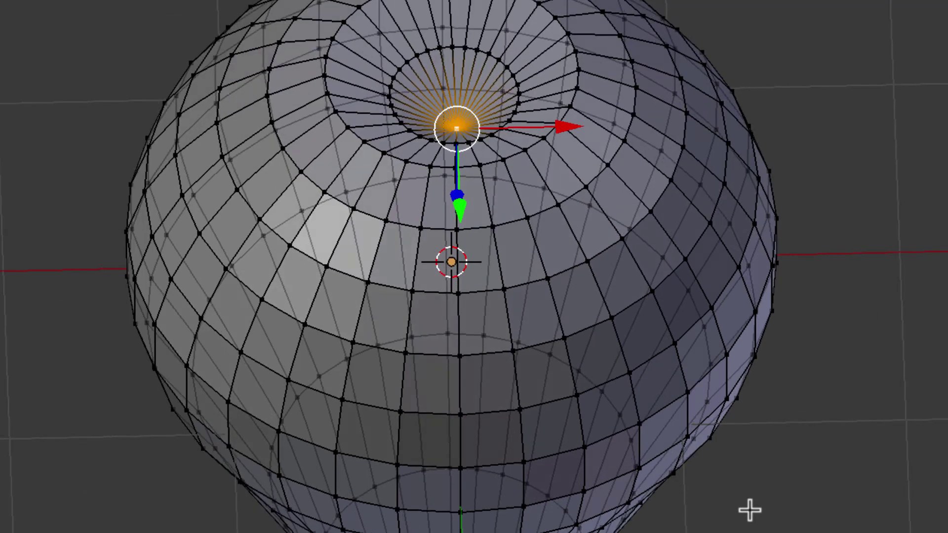
middle_click_drag(474, 345, 478, 197)
Return to Object Mode, apply Smooth shading to the pear, and widen the Properties panel
scroll(739, 338, "down", 3)
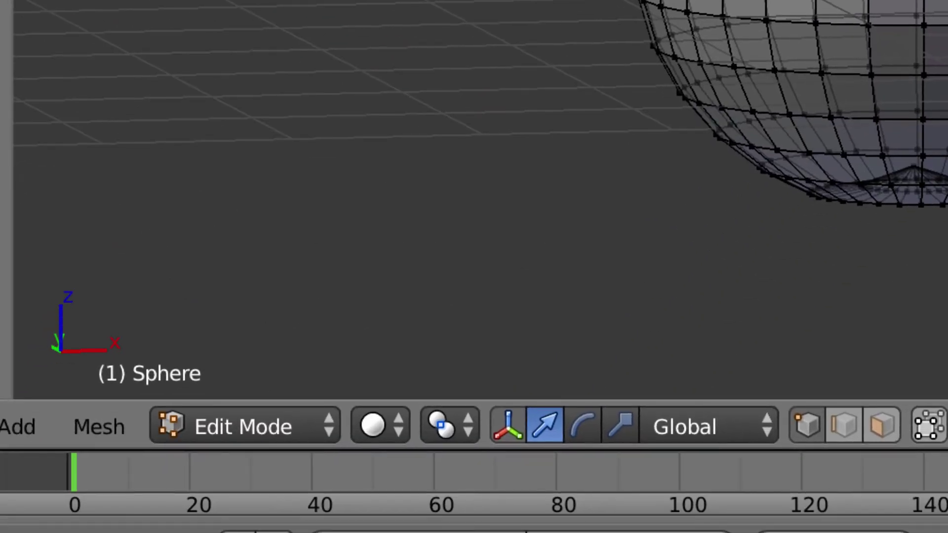
left_click(265, 423)
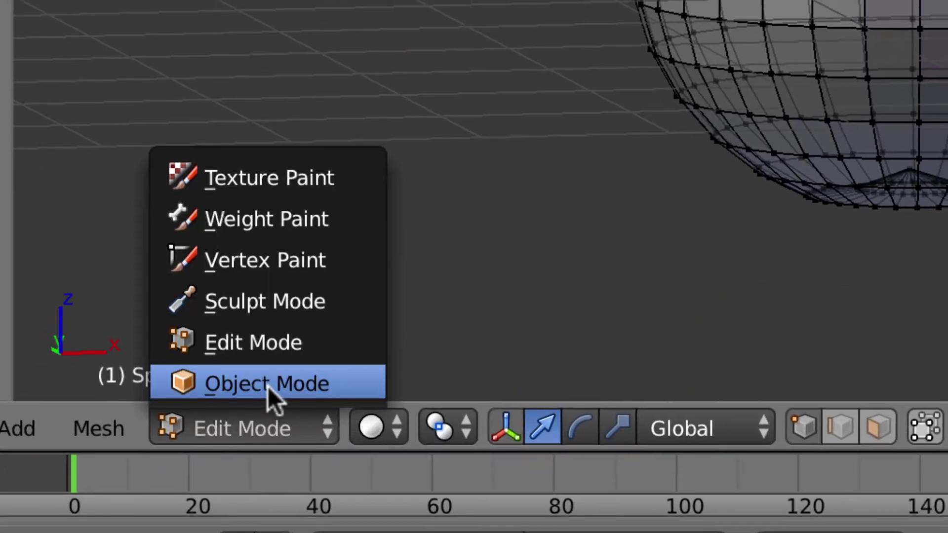
left_click(269, 386)
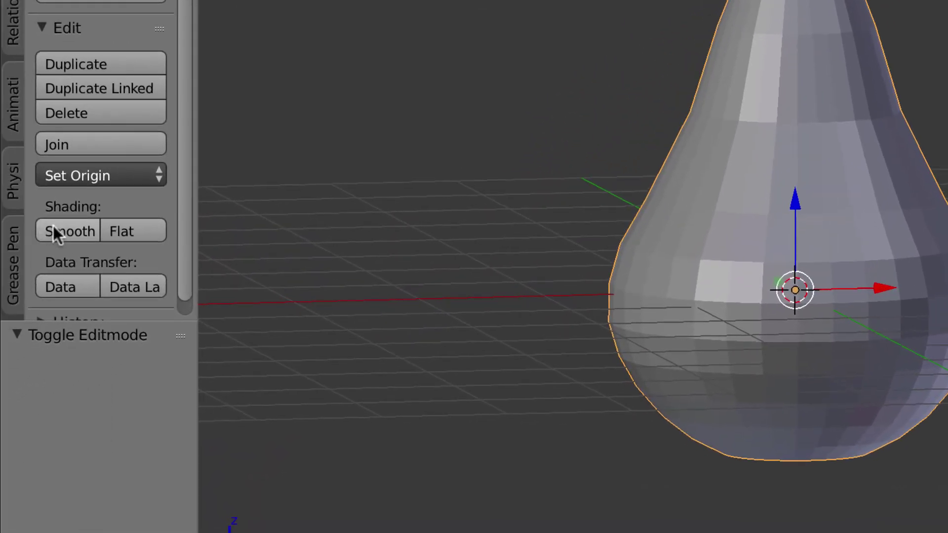
left_click(53, 226)
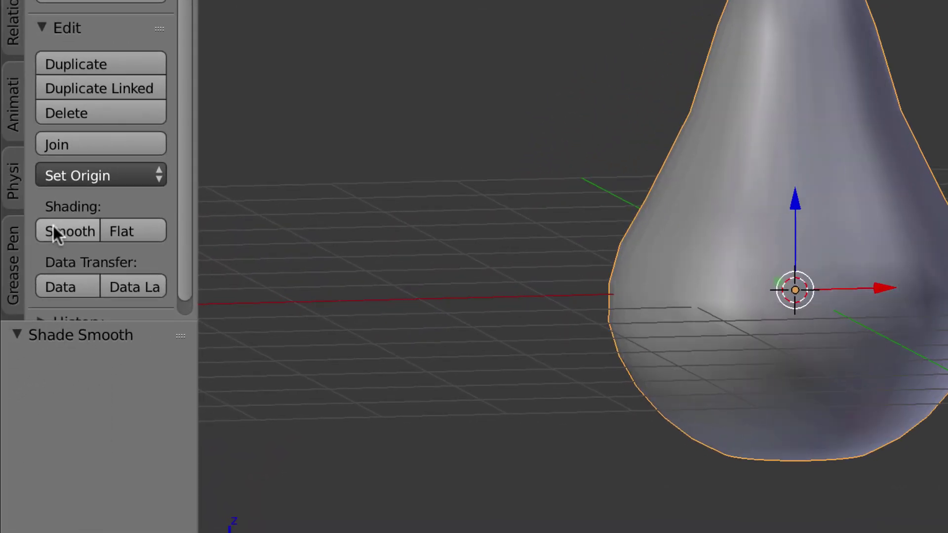
middle_click_drag(928, 247, 925, 181)
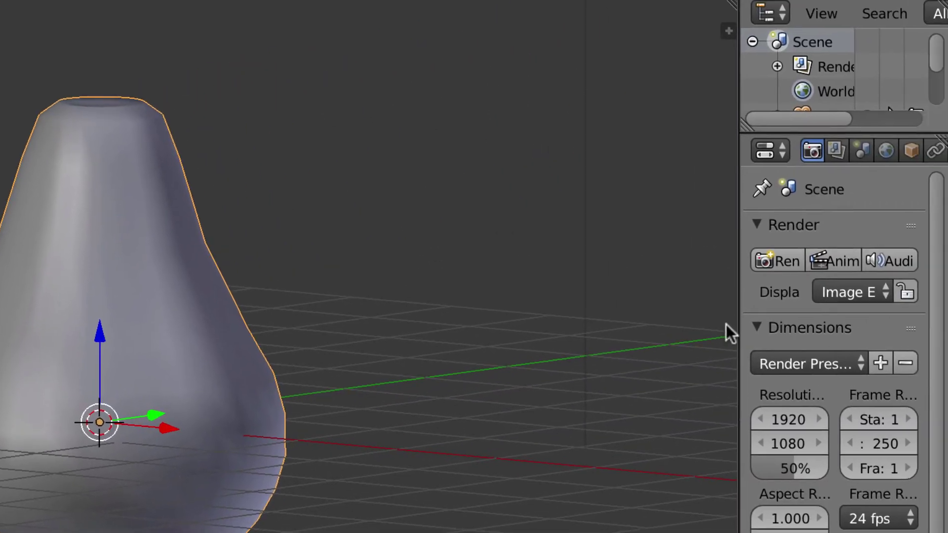
left_click_drag(739, 316, 550, 298)
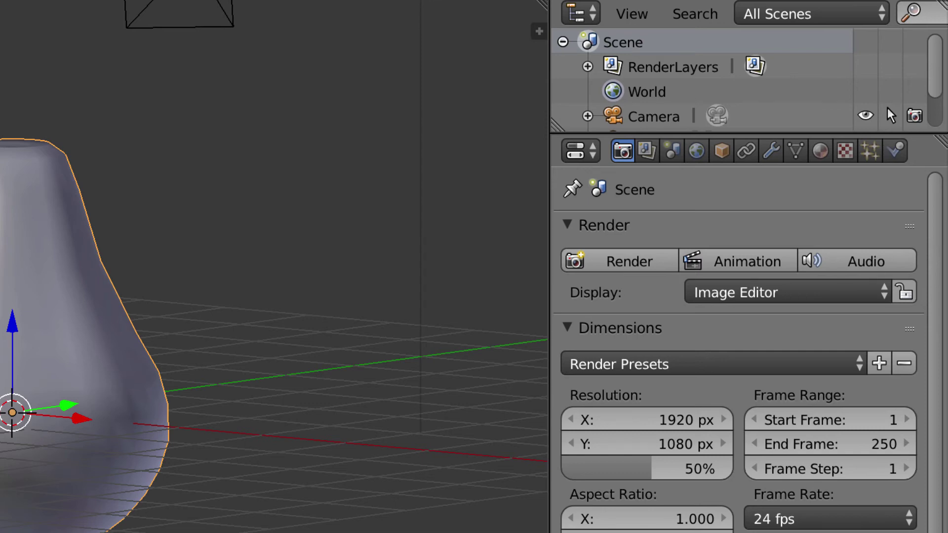
In Chrome, go from Documents and Resources to the Apple & Walls assignment page
key("alt+Tab")
key("super+w")
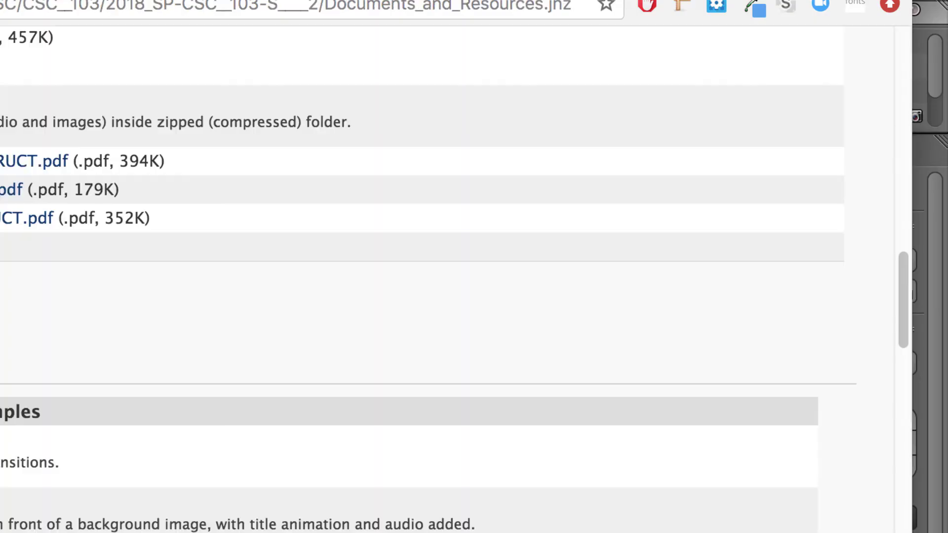
scroll(474, 266, "up", 15)
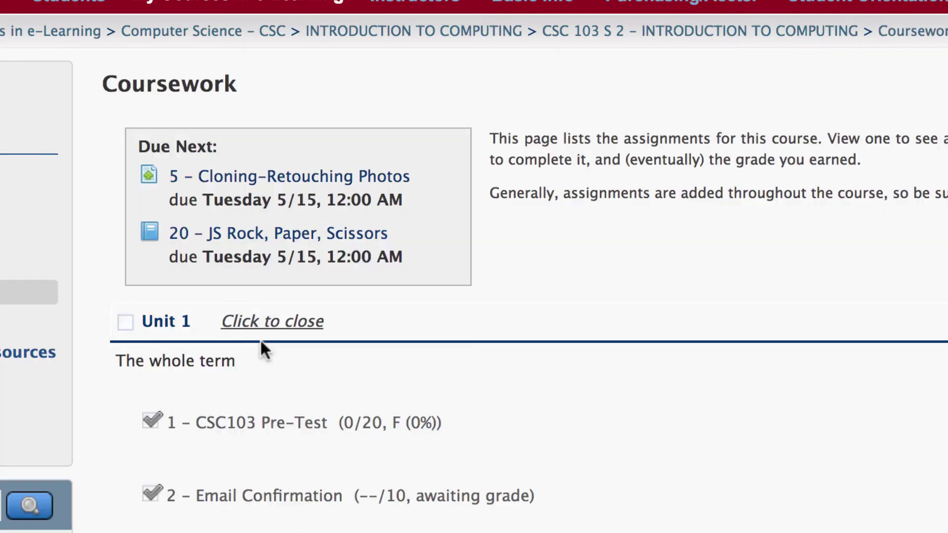
scroll(261, 341, "down", 20)
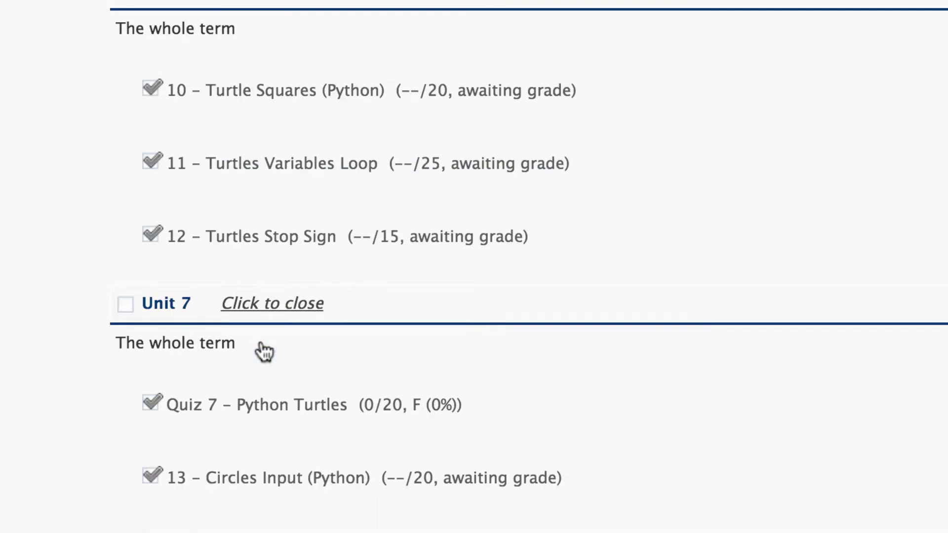
scroll(260, 342, "down", 15)
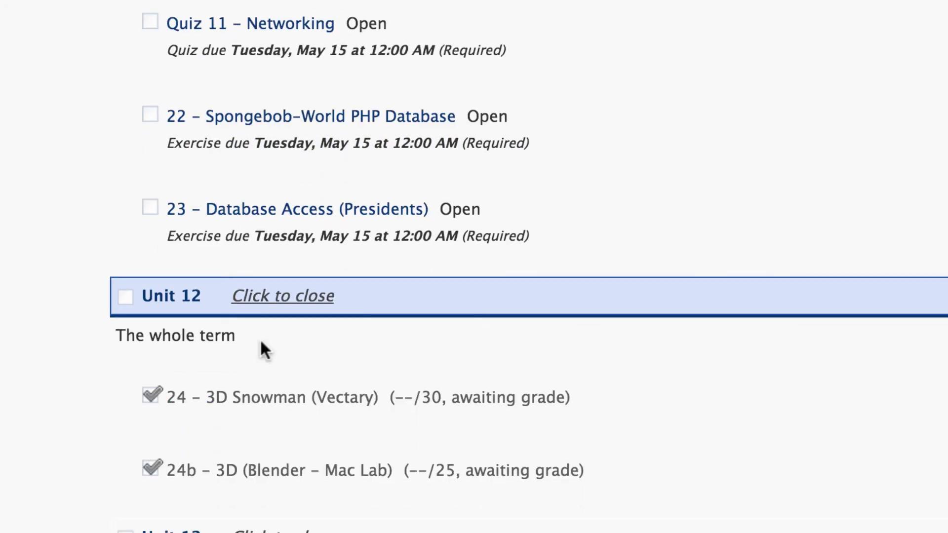
scroll(262, 346, "down", 5)
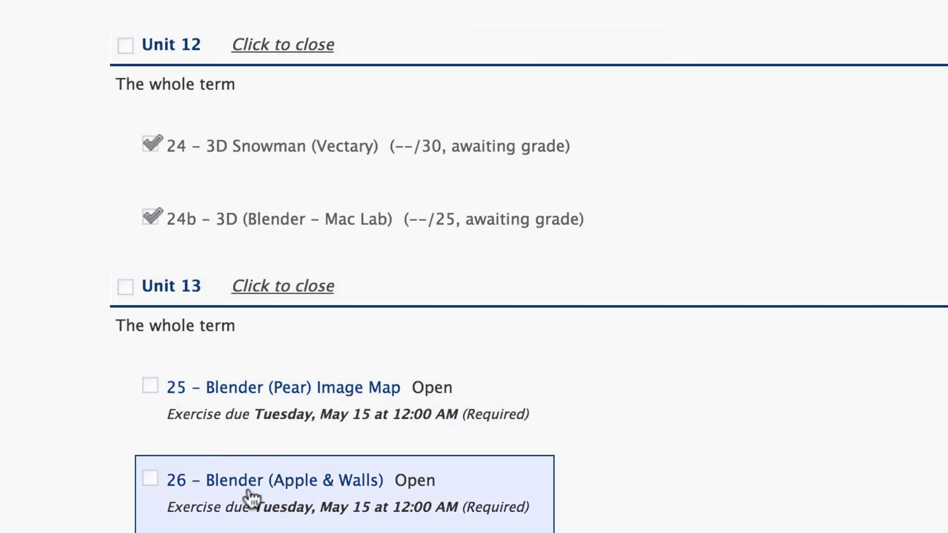
left_click(278, 483)
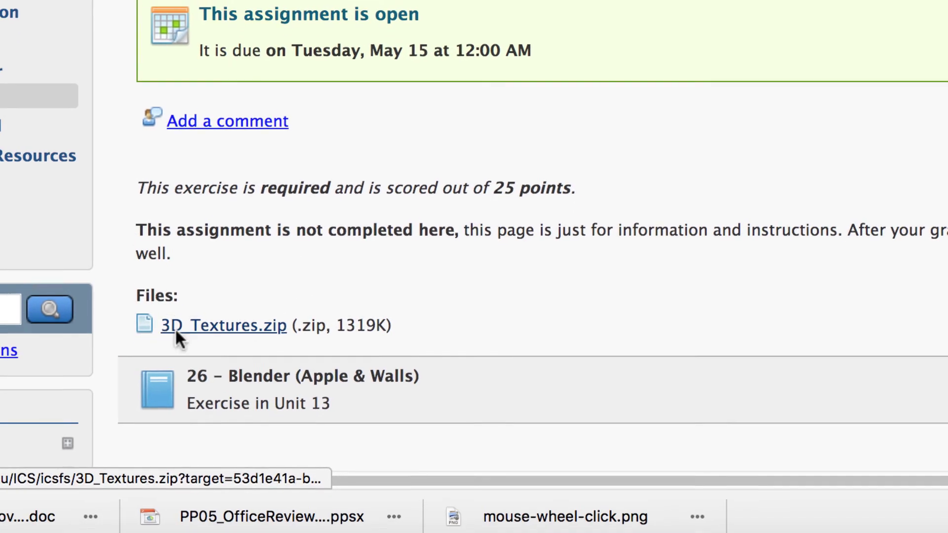
Save the 3D_Textures.zip link to the Desktop
right_click(227, 322)
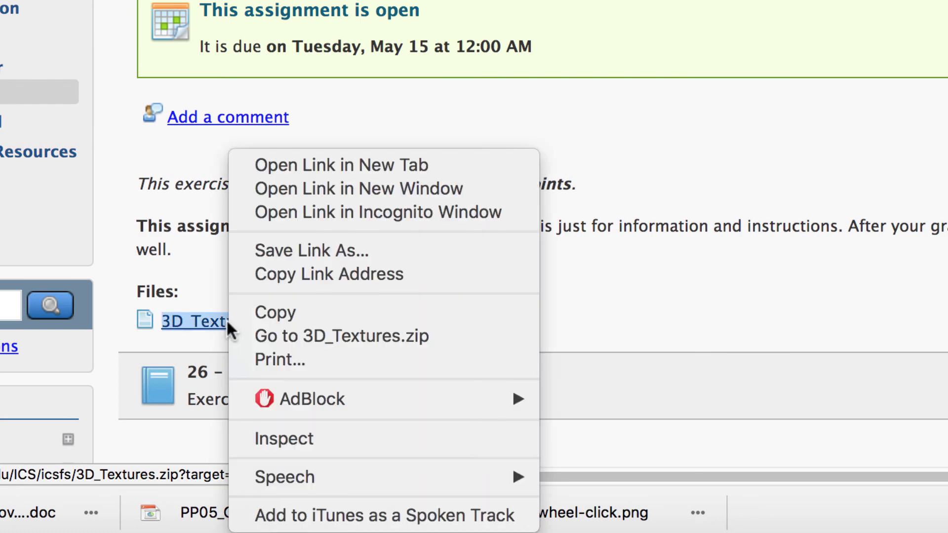
left_click(273, 251)
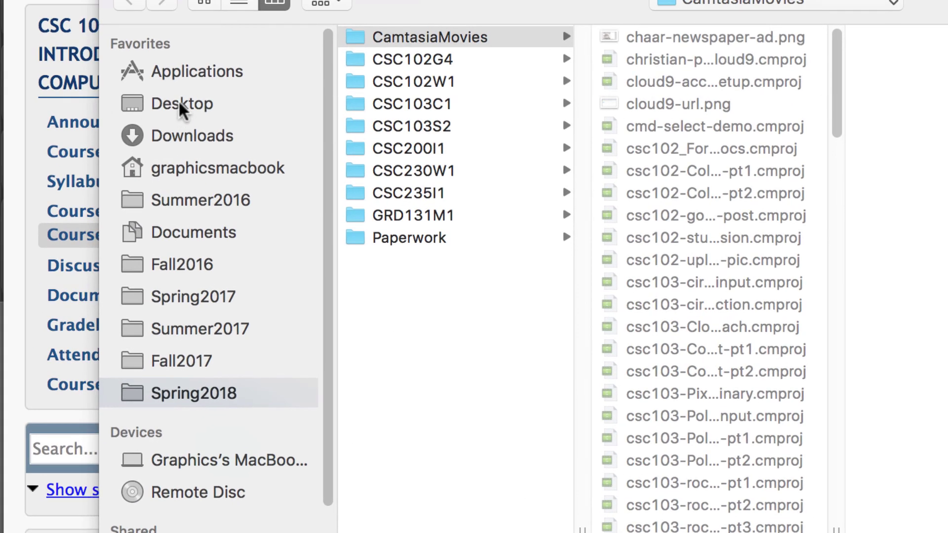
left_click(150, 80)
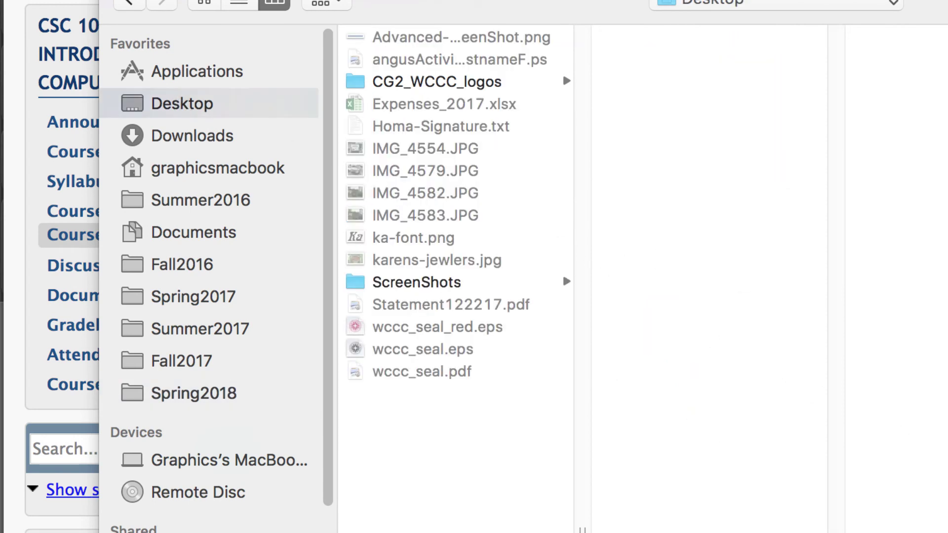
key("Return")
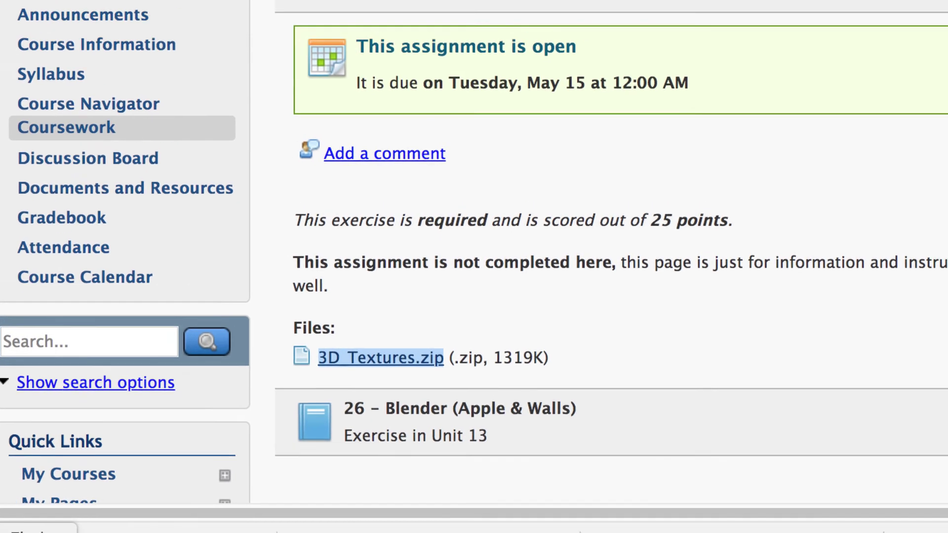
Show the Desktop in Finder and drag away 3D_Textures.zip, keeping the 3D_Textures folder
left_click(62, 531)
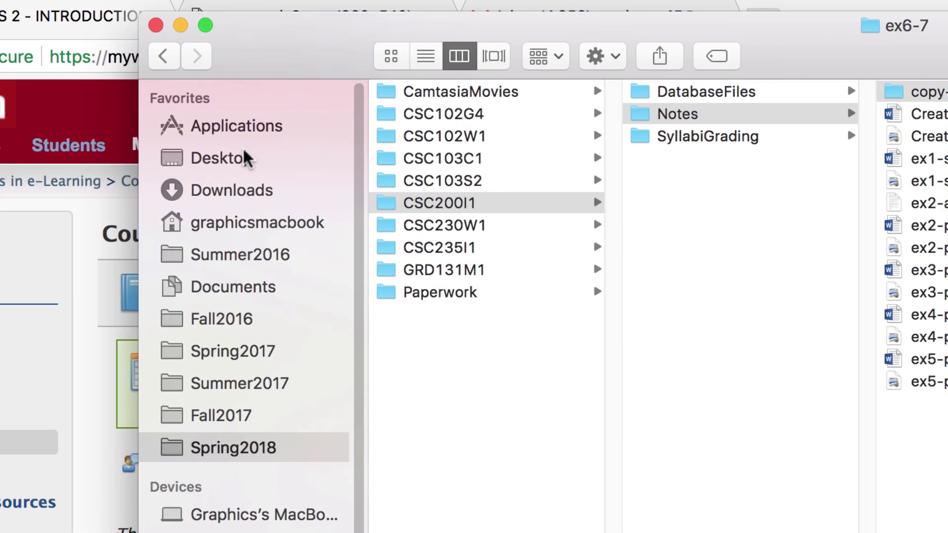
left_click(268, 121)
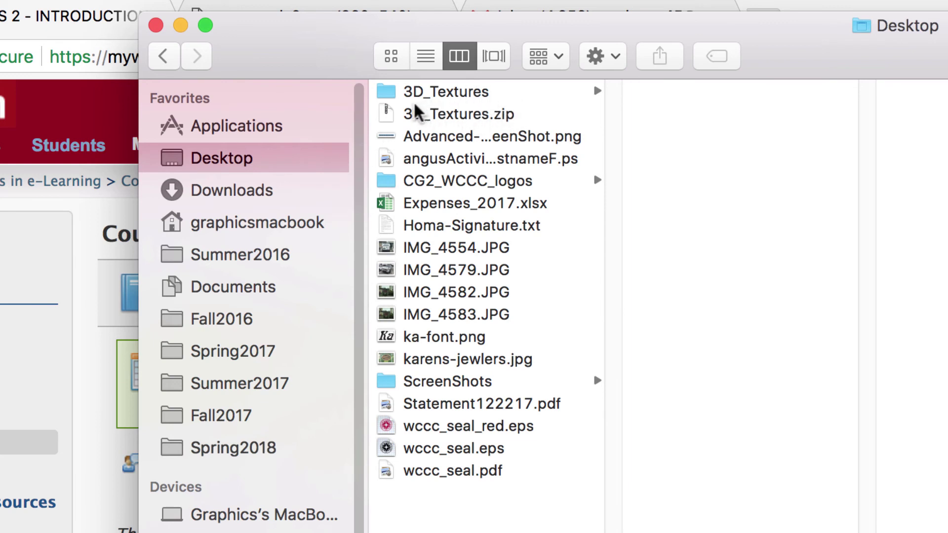
left_click_drag(415, 113, 918, 321)
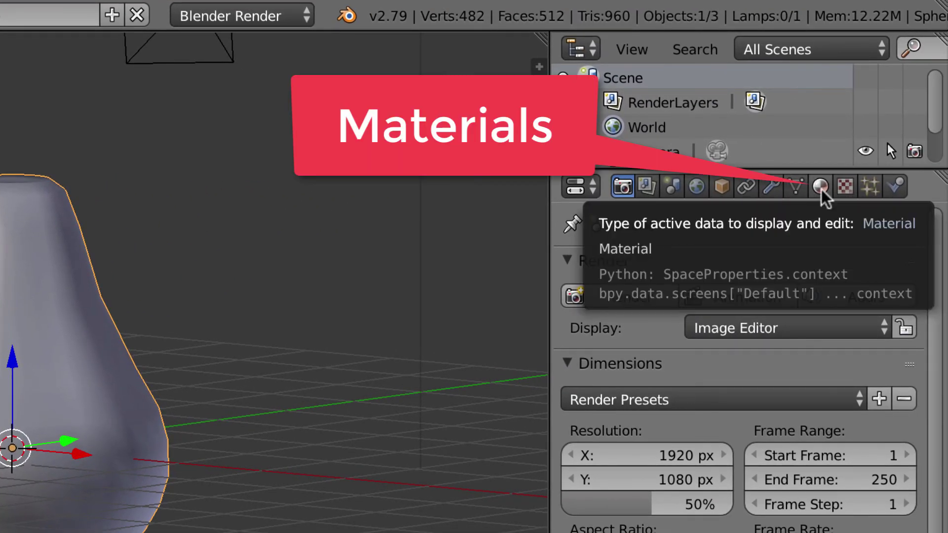
Create Material.001 for the pear with a green diffuse colour (R 0.519, G 0.800, B 0.143)
left_click(821, 190)
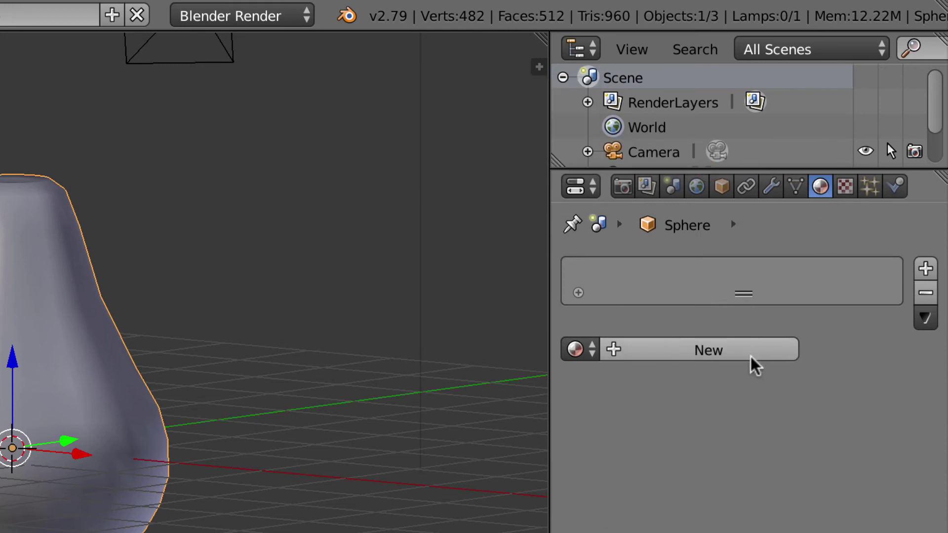
left_click(736, 355)
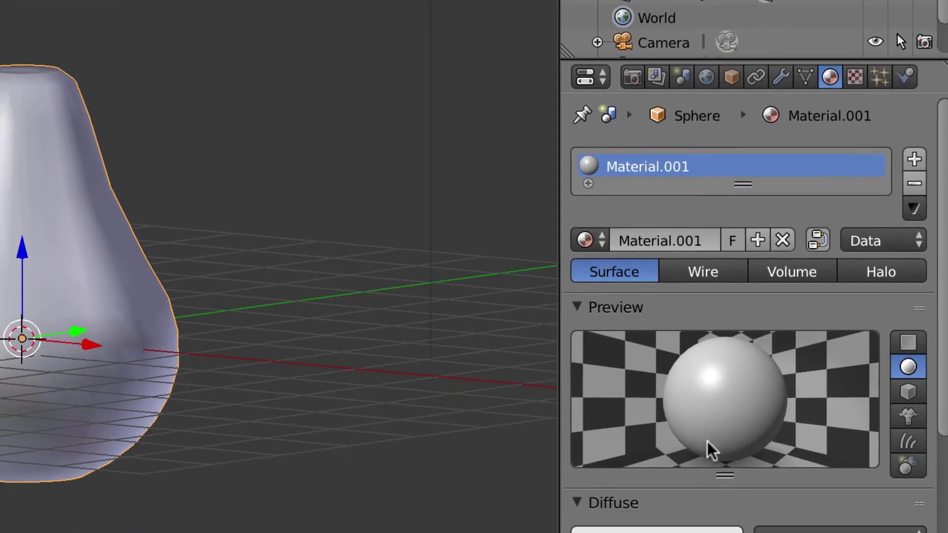
left_click(627, 531)
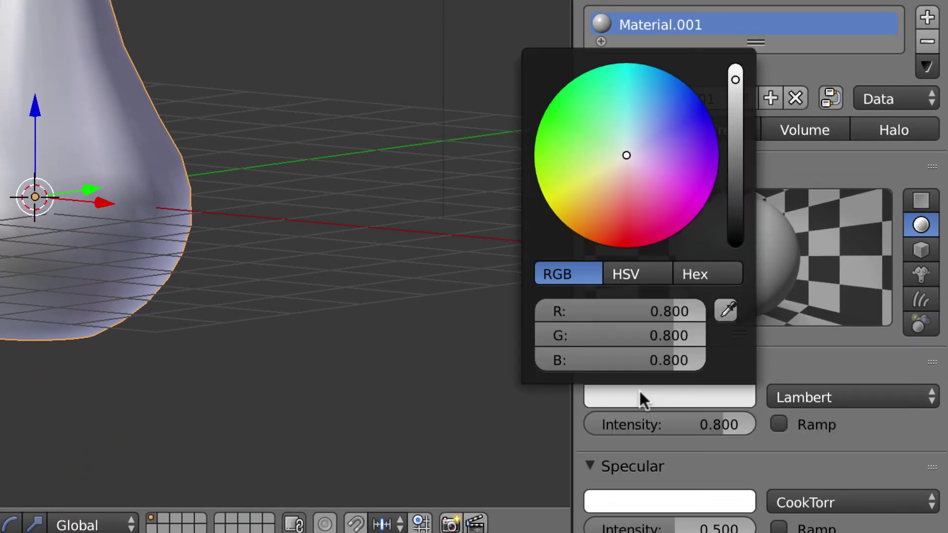
left_click(577, 164)
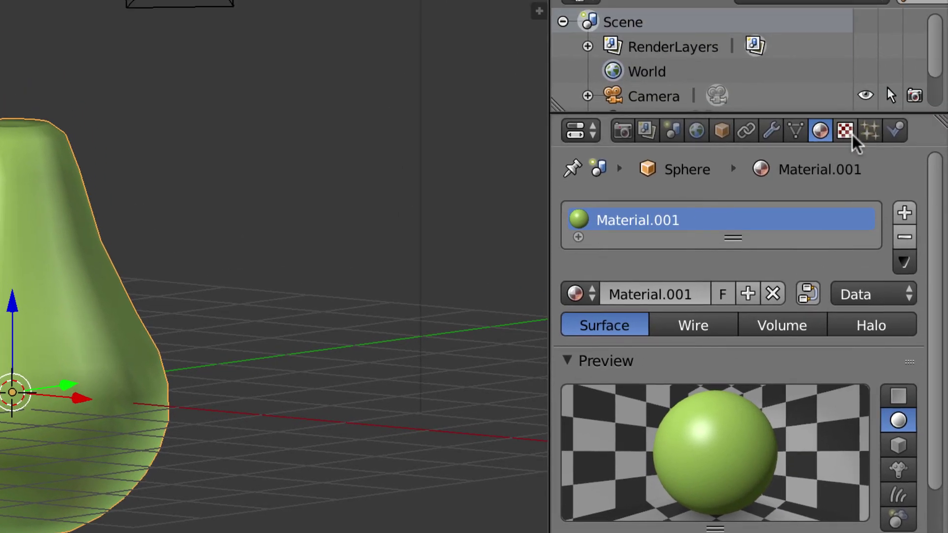
Add a new Image texture to the material using Desktop/3D_Textures/pear_skin.jpg
left_click(846, 131)
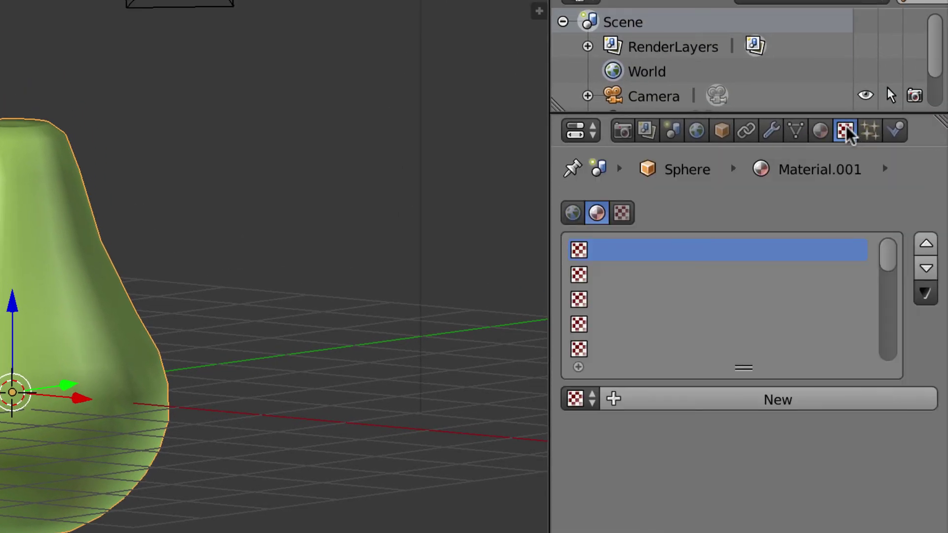
left_click(786, 400)
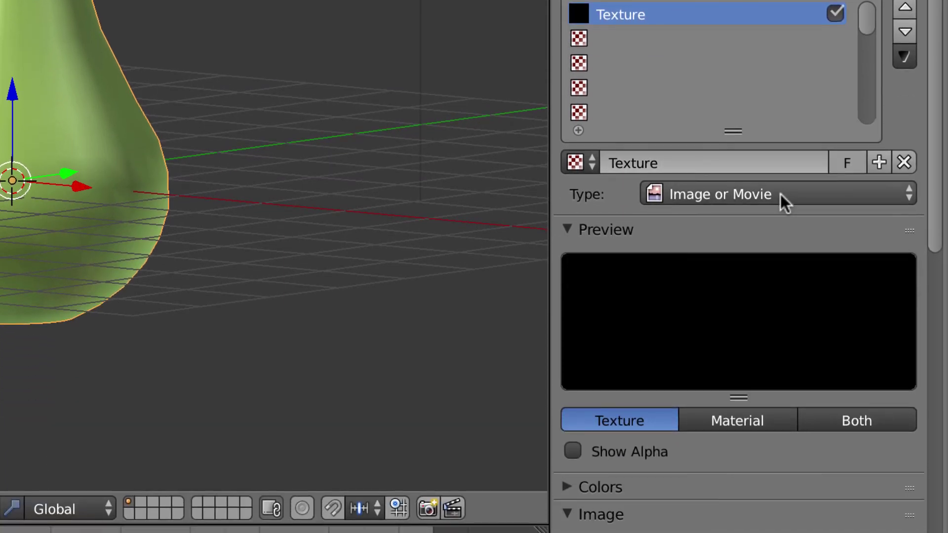
scroll(781, 194, "down", 2)
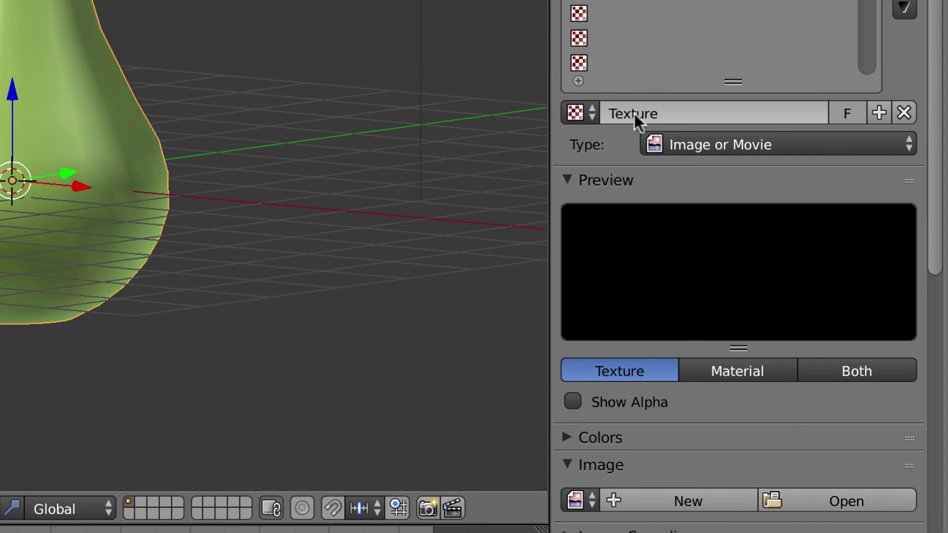
left_click(862, 500)
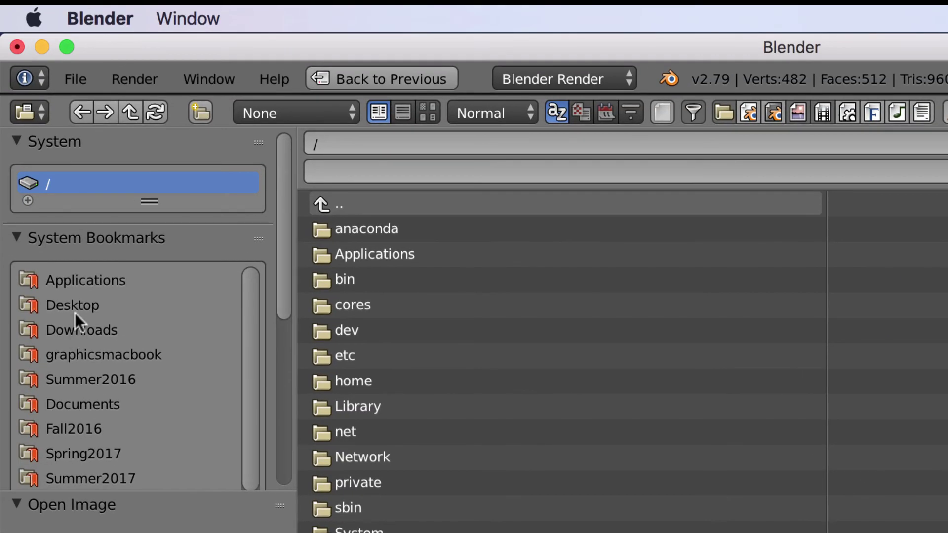
left_click(74, 306)
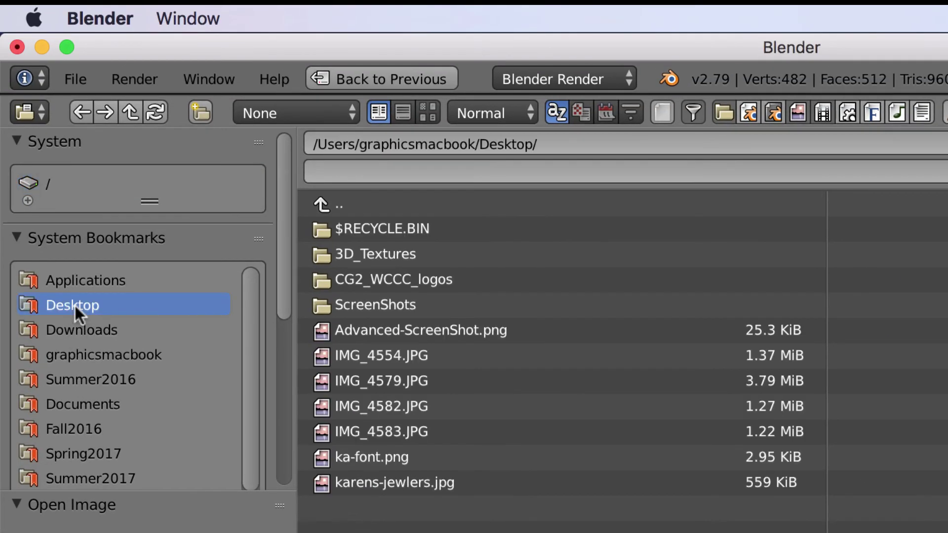
left_click(364, 257)
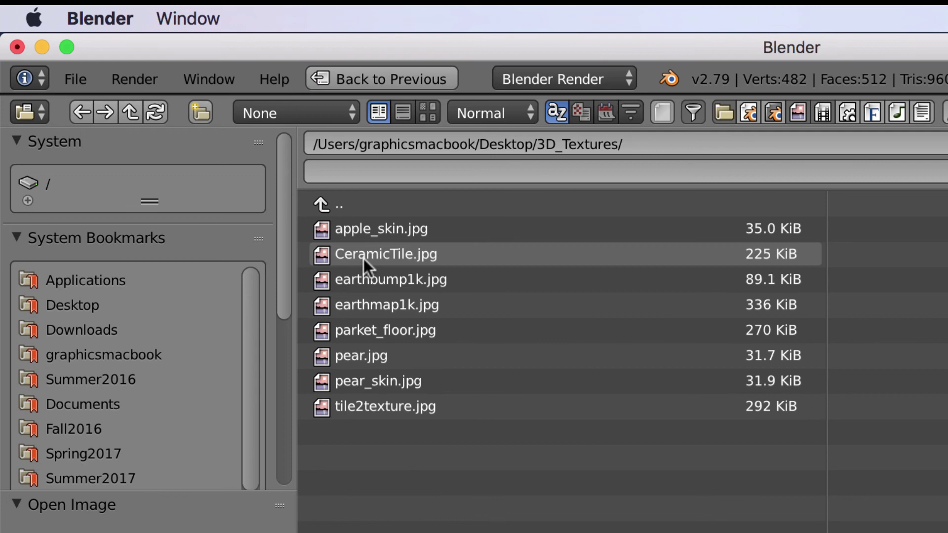
left_click(375, 379)
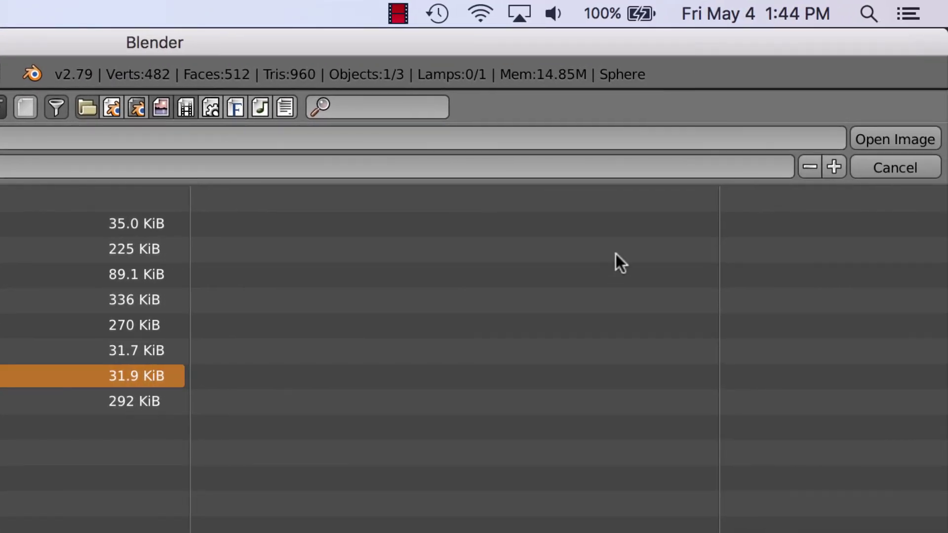
left_click(914, 138)
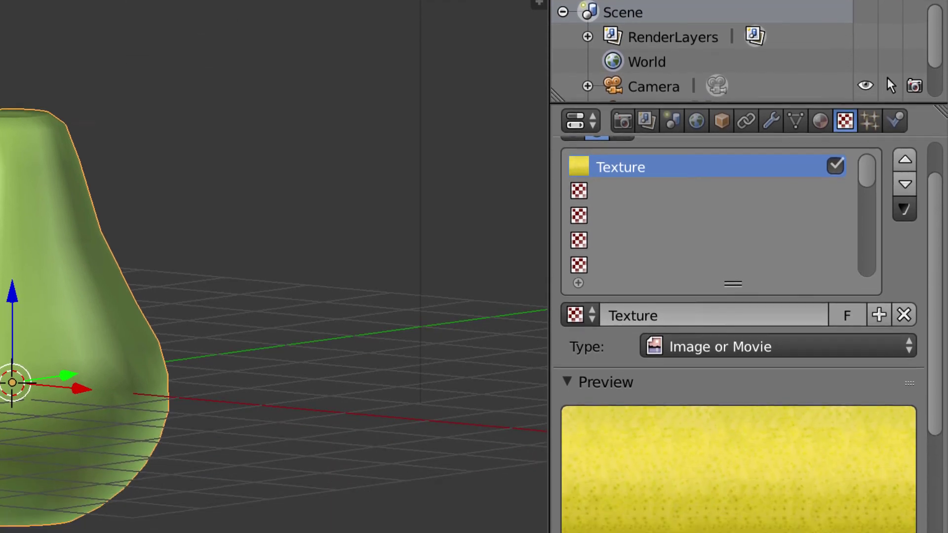
Show the pear_skin texture preview on a material sphere
left_click(746, 477)
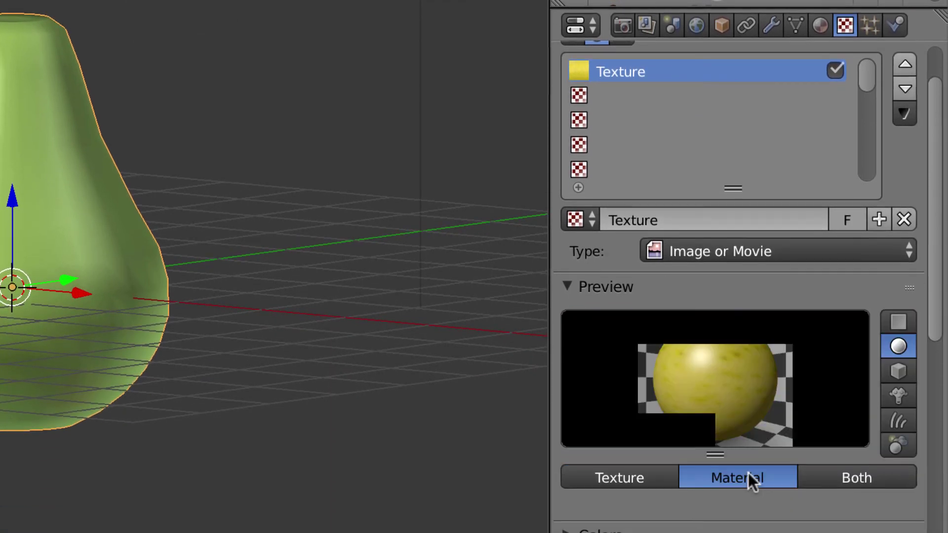
scroll(743, 476, "down", 5)
scroll(740, 474, "down", 8)
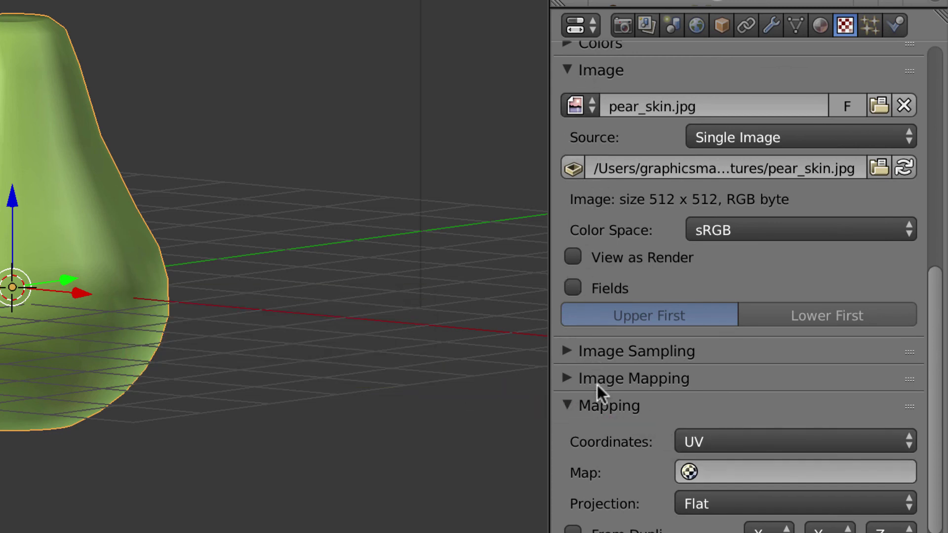
Map pear_skin with Generated coordinates and Sphere projection instead of Flat
left_click(759, 442)
left_click(739, 359)
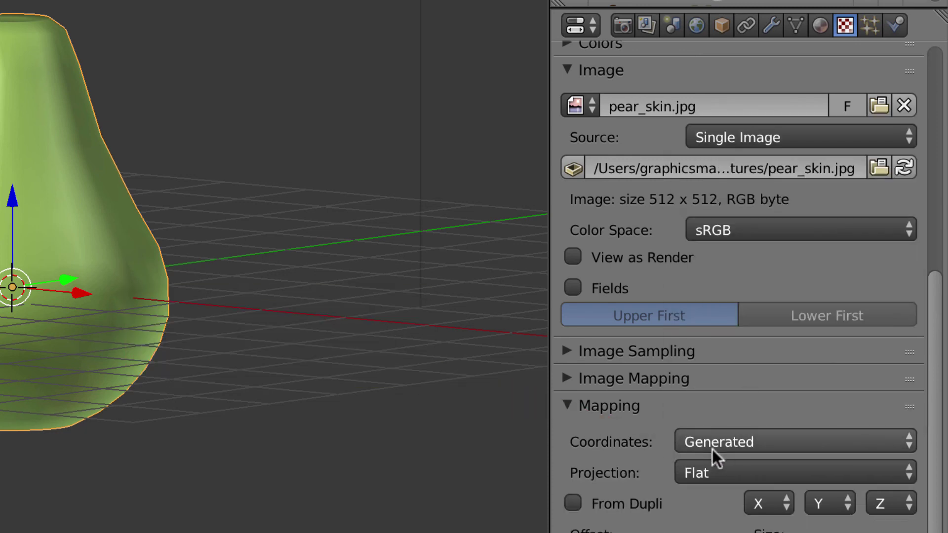
left_click(724, 476)
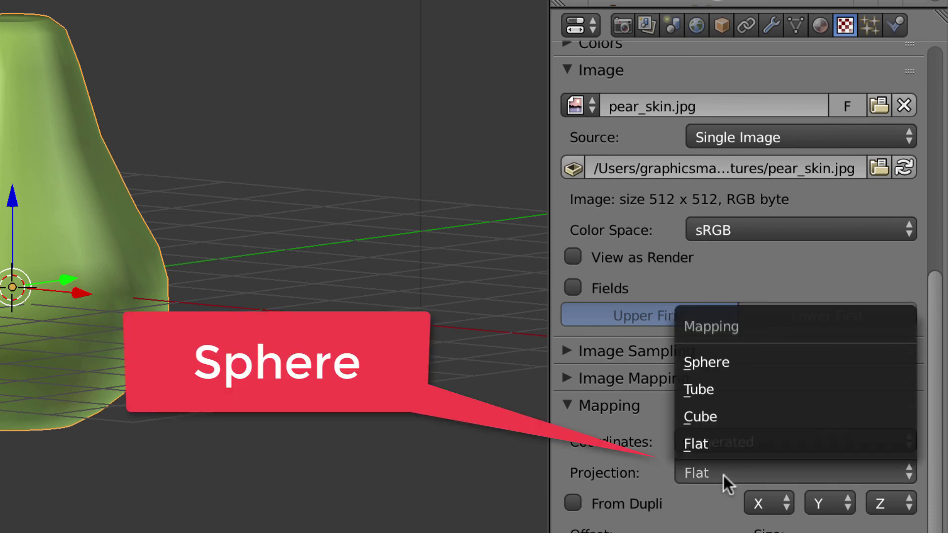
left_click(726, 362)
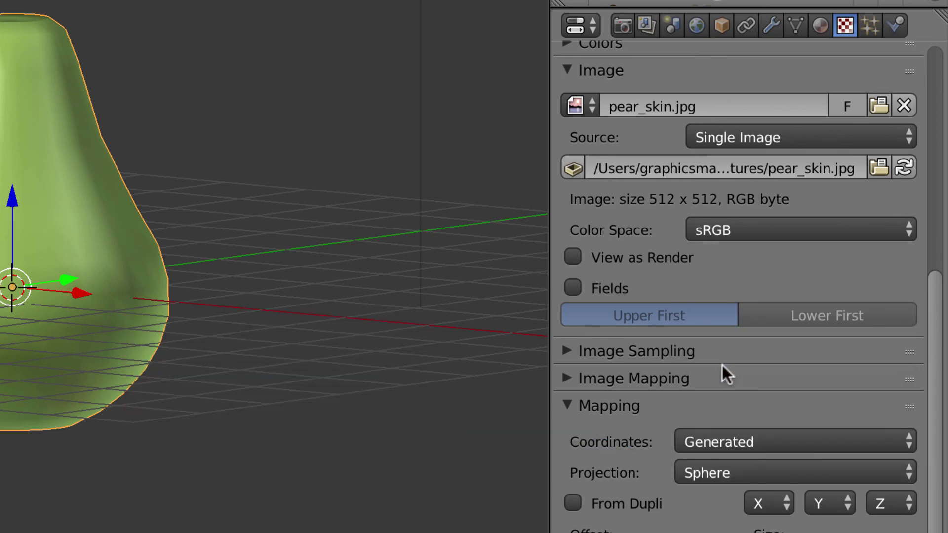
scroll(722, 366, "up", 8)
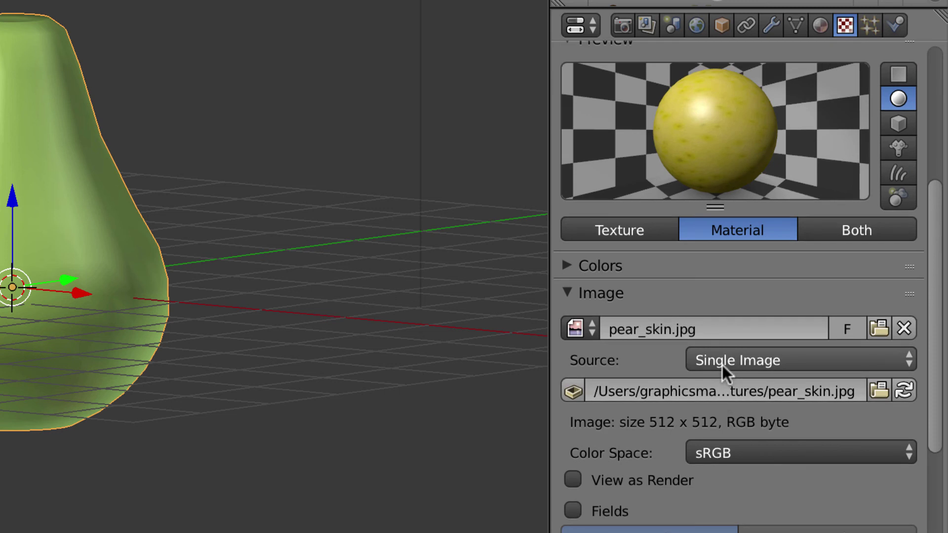
scroll(722, 365, "down", 12)
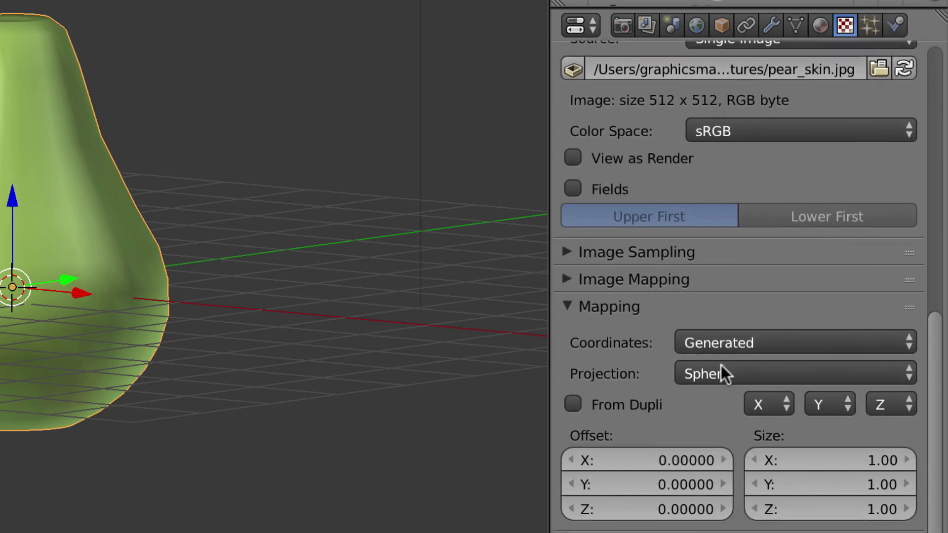
scroll(721, 373, "down", 10)
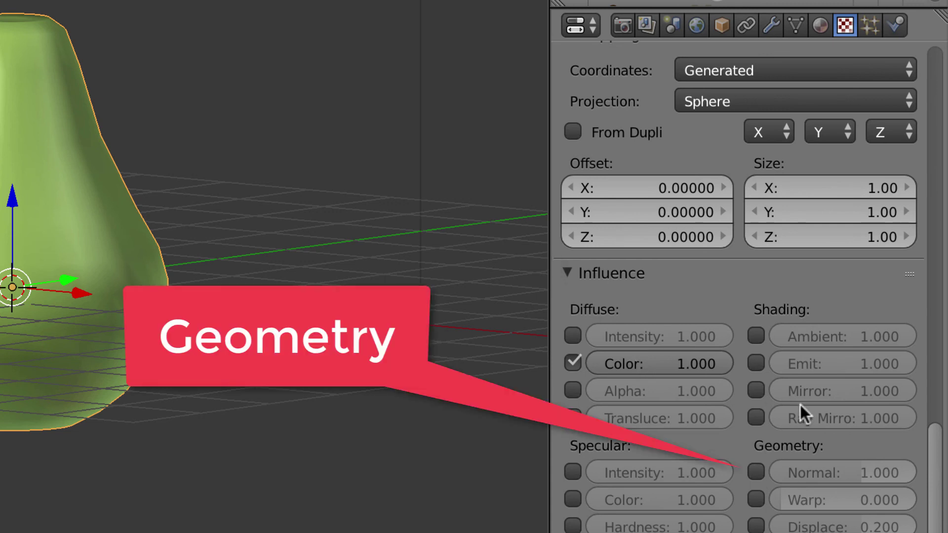
Enable the texture's Normal influence and lower its factor to -0.364 for subtle bumps
left_click(763, 469)
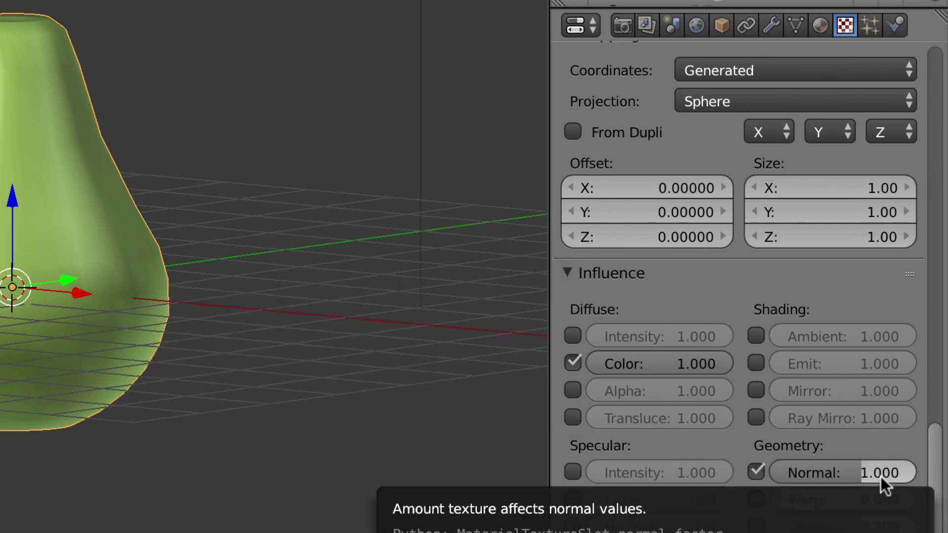
left_click_drag(881, 478, 845, 477)
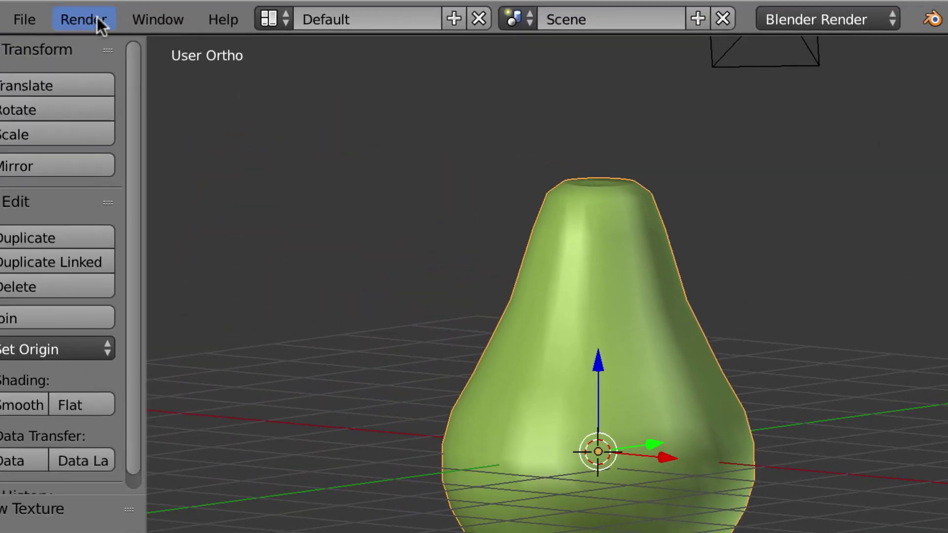
Render an image of the pear and zoom in and out to inspect the bumpy skin
left_click(95, 17)
left_click(154, 60)
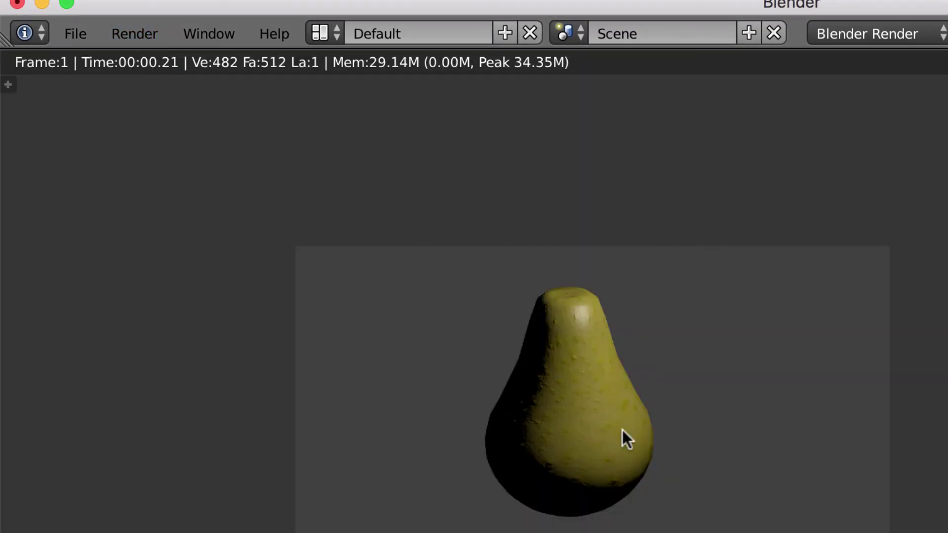
scroll(577, 413, "up", 4)
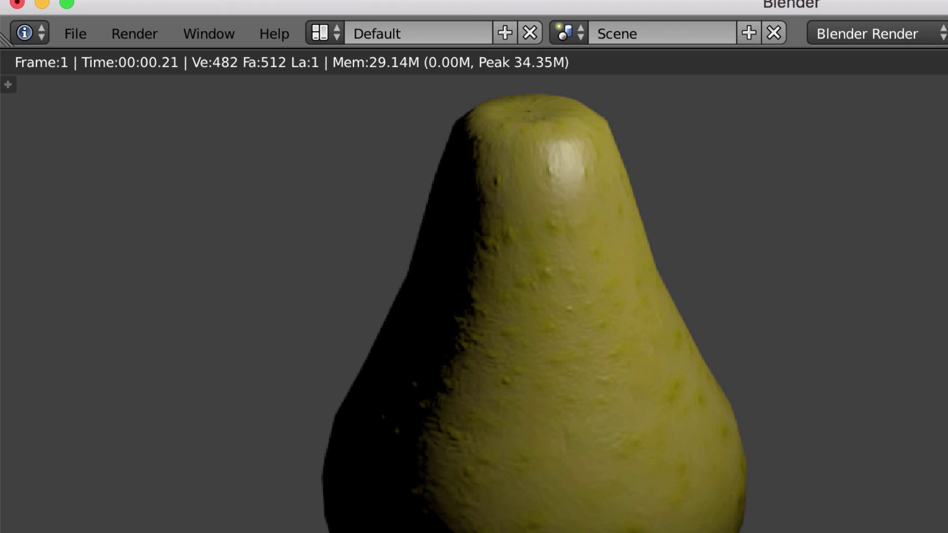
scroll(587, 417, "down", 5)
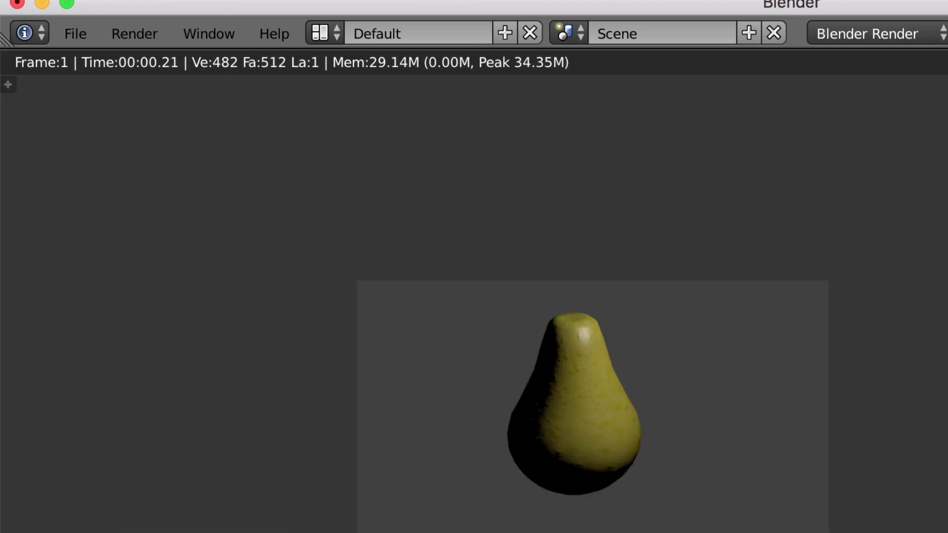